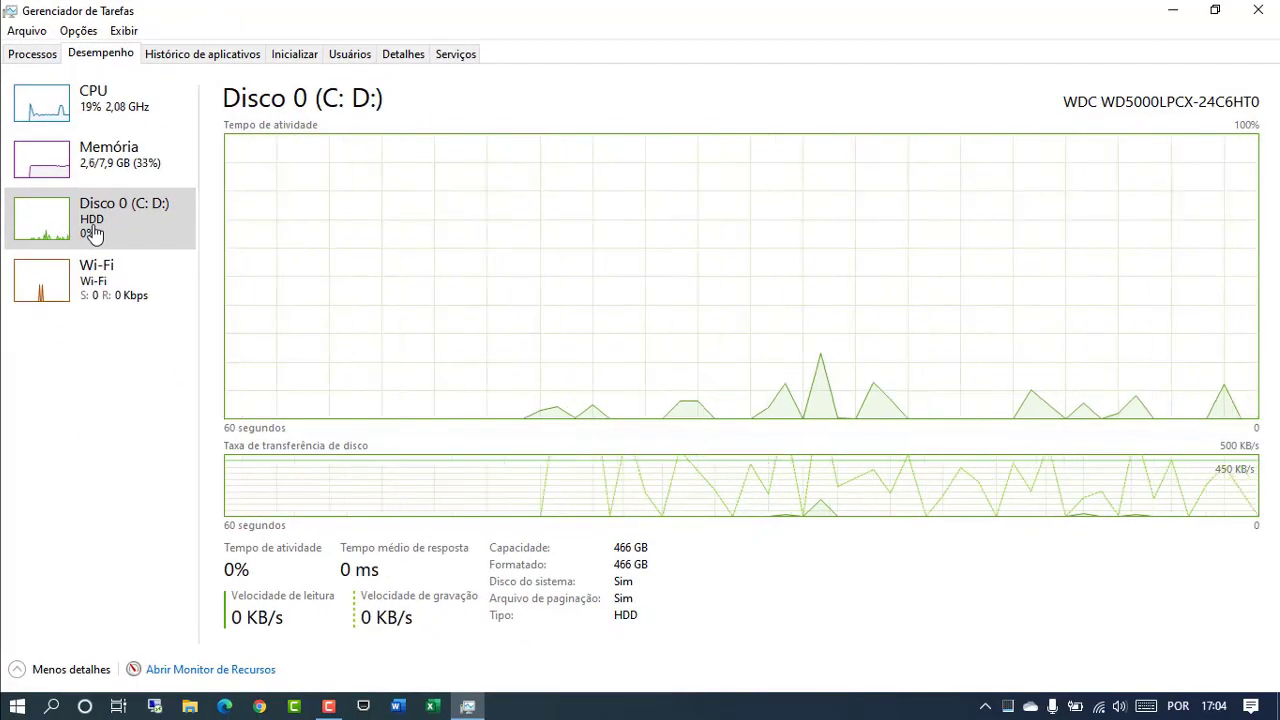
Step: Put Task Manager away and open the Recursos opcionais page within the Aplicativos section of Windows Settings
click(1173, 10)
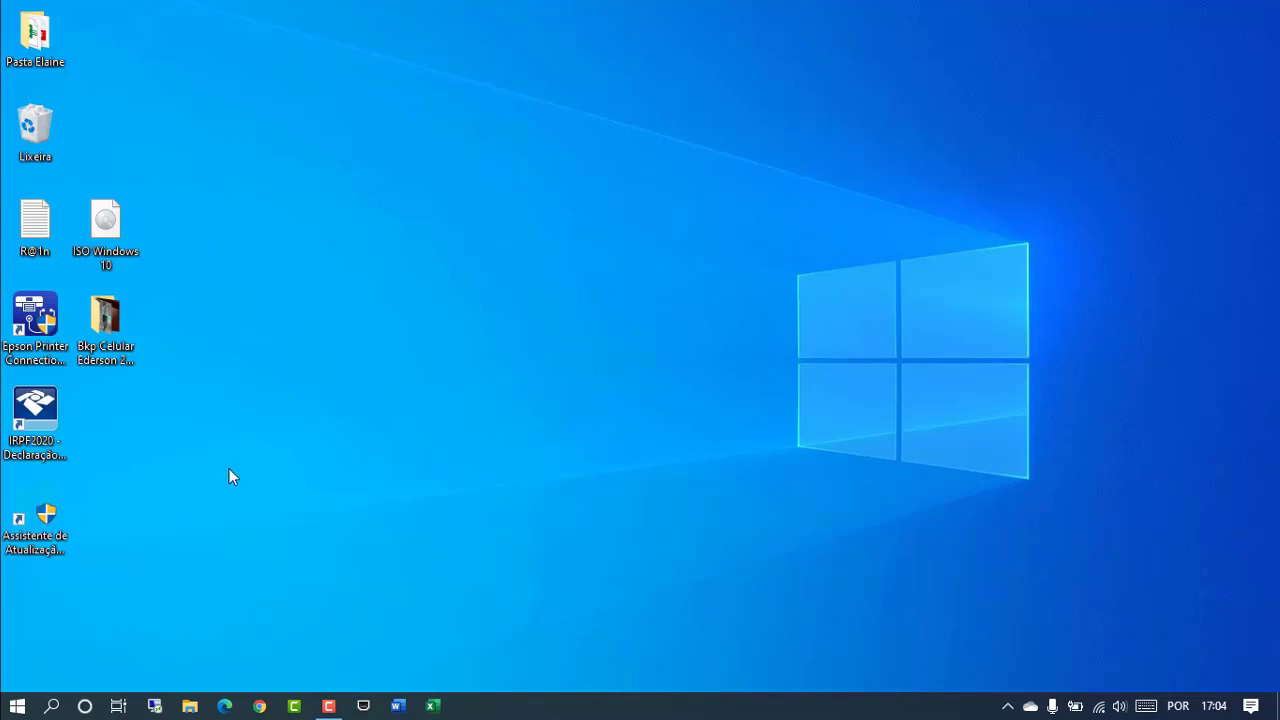
click(18, 706)
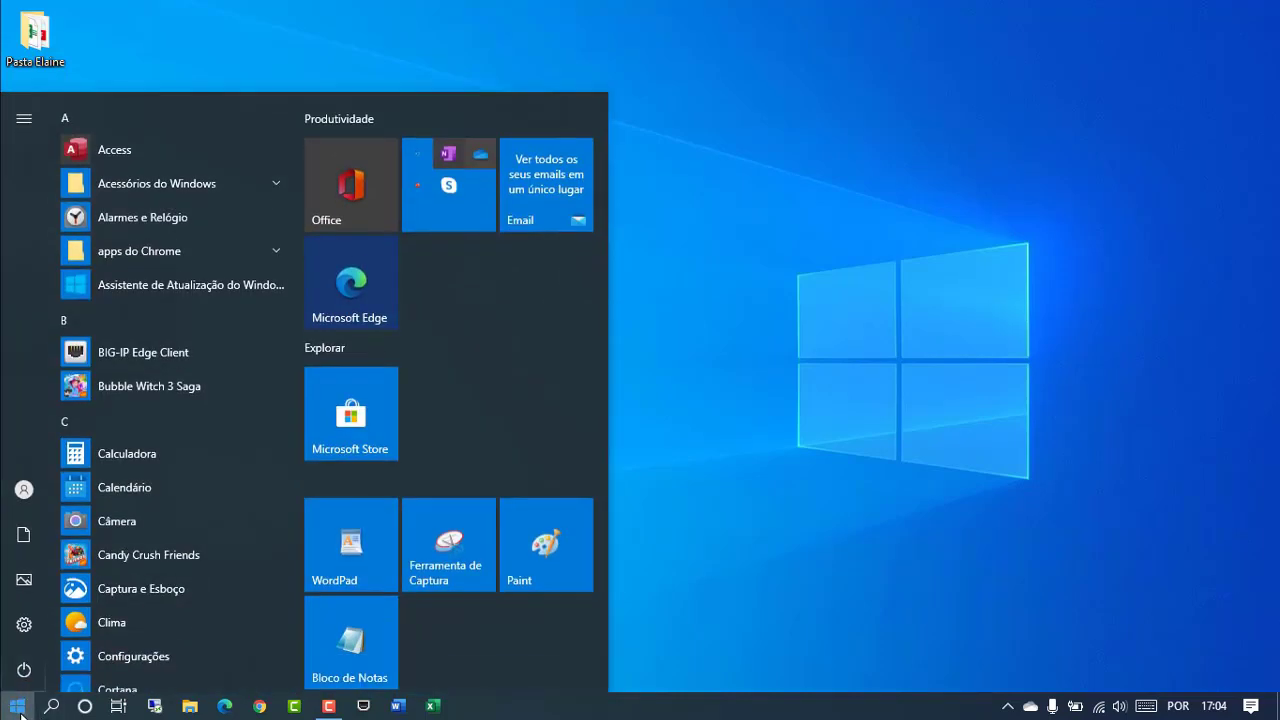
mouse_move(28, 636)
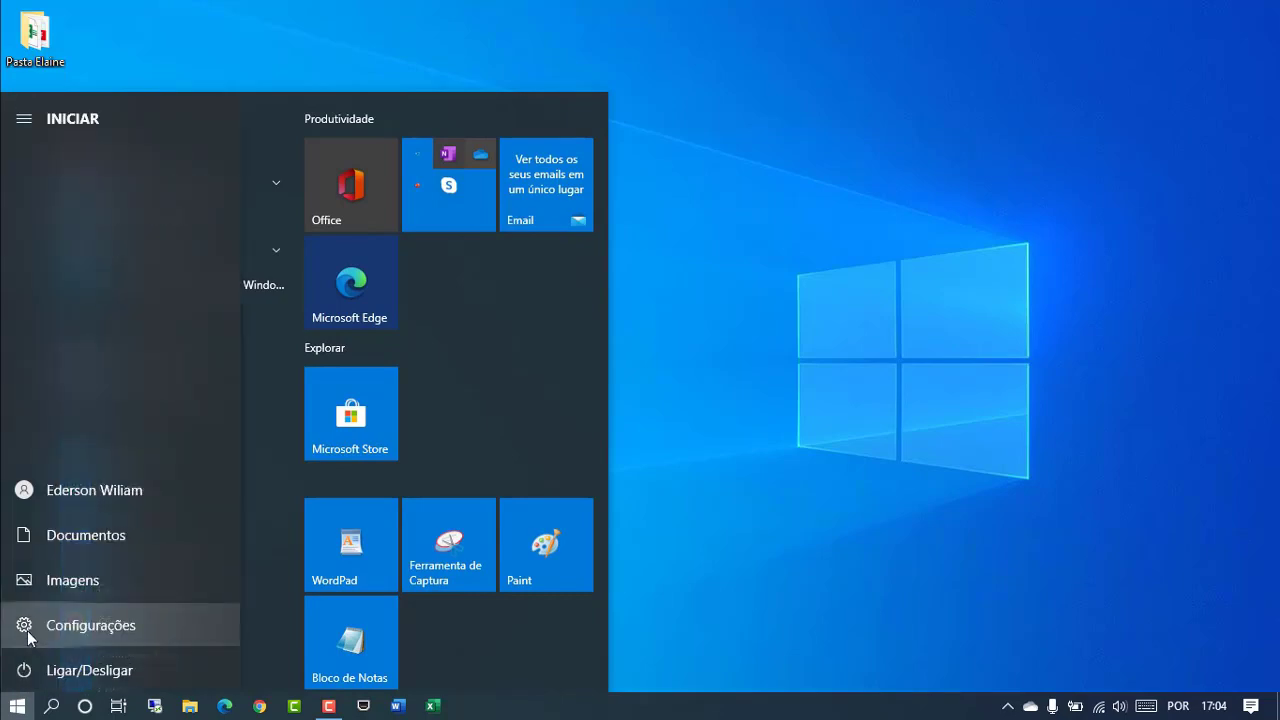
click(83, 628)
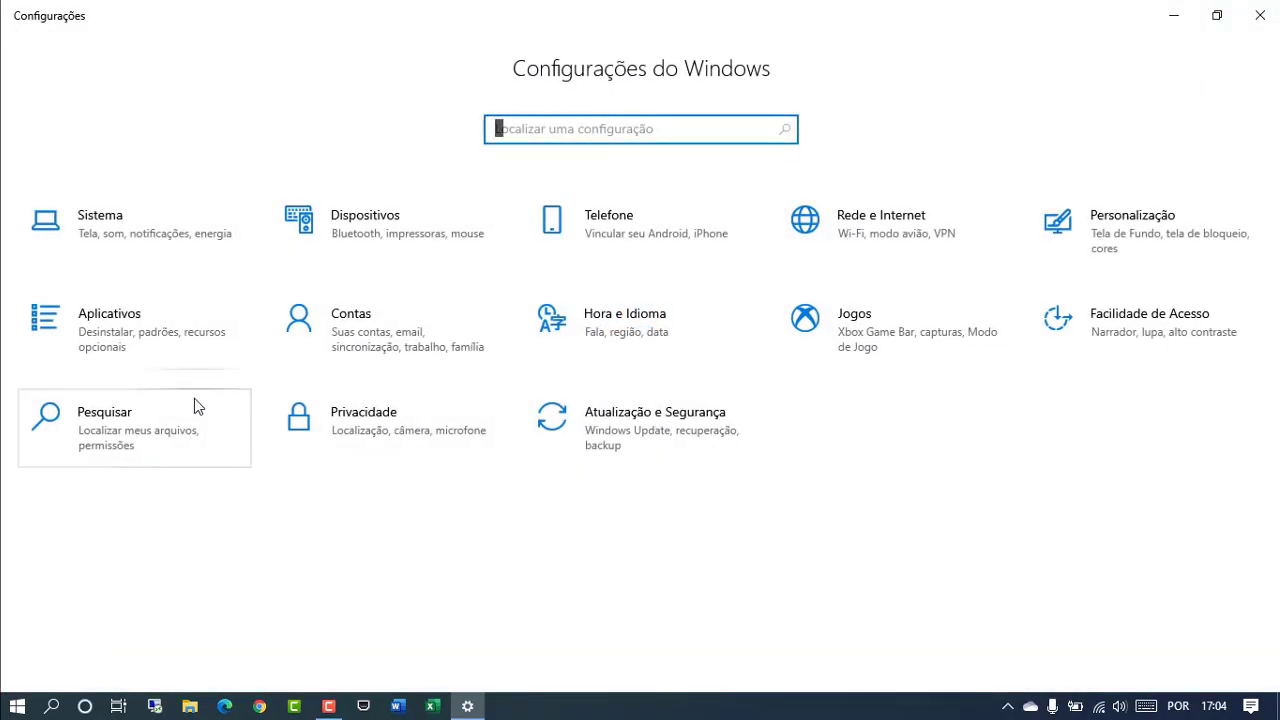
click(197, 345)
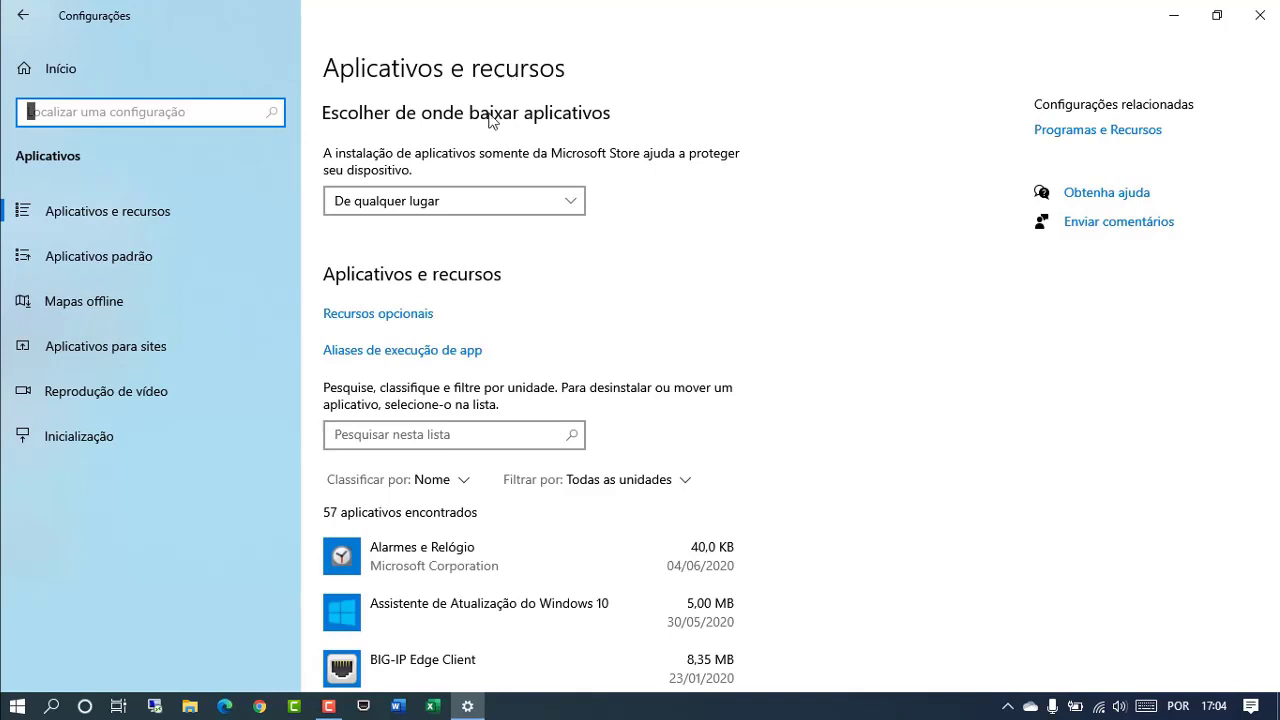
click(408, 316)
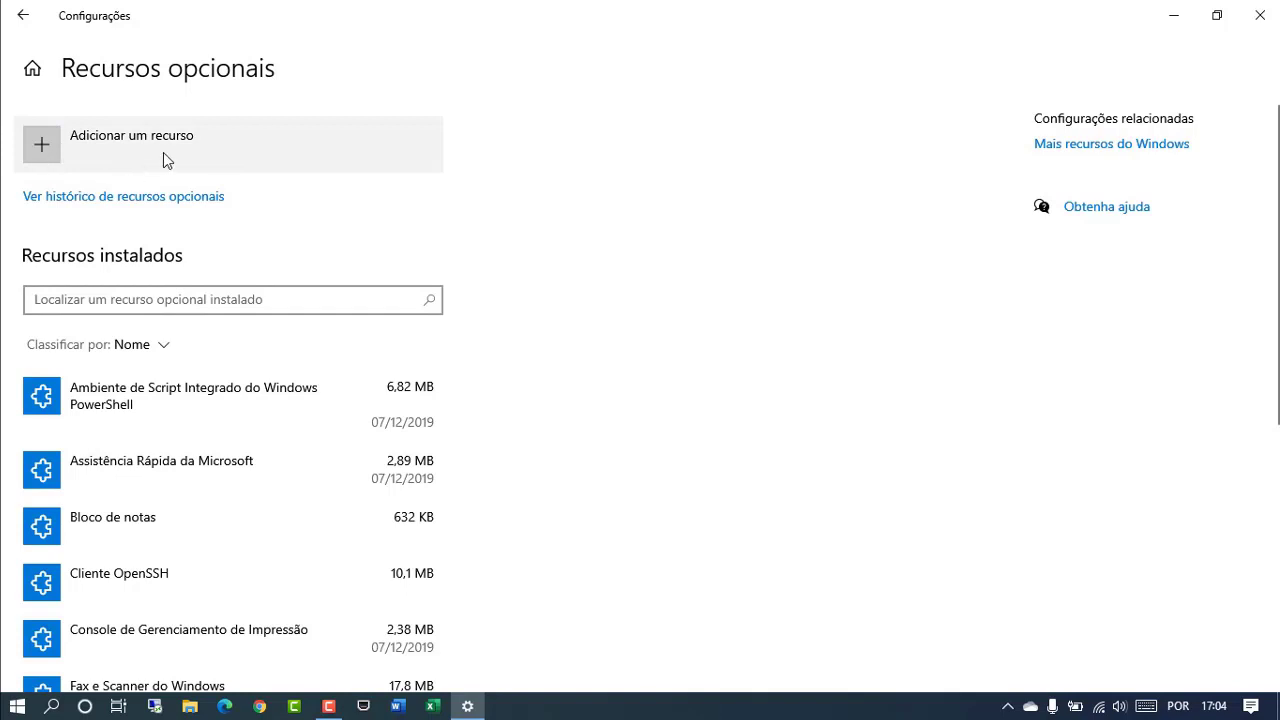
Step: Add the optional feature Internet Explorer 11 from the available features and start its installation
click(119, 139)
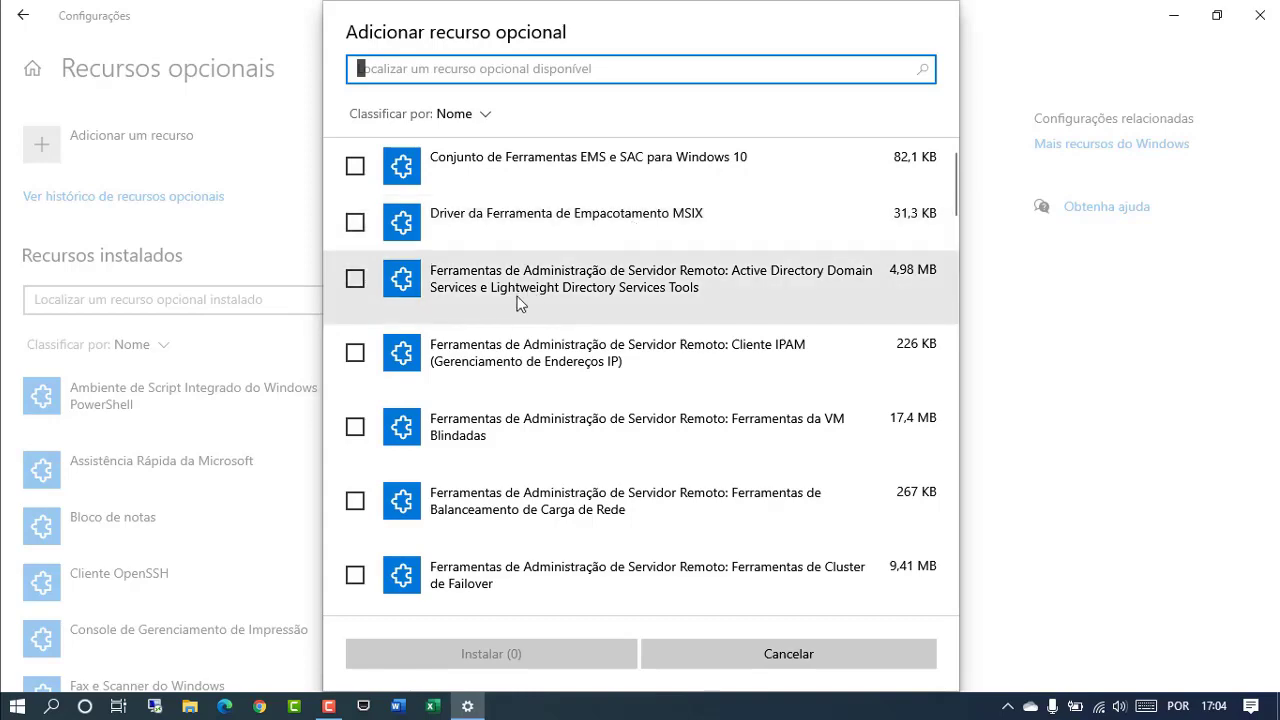
scroll(686, 290, down, 3)
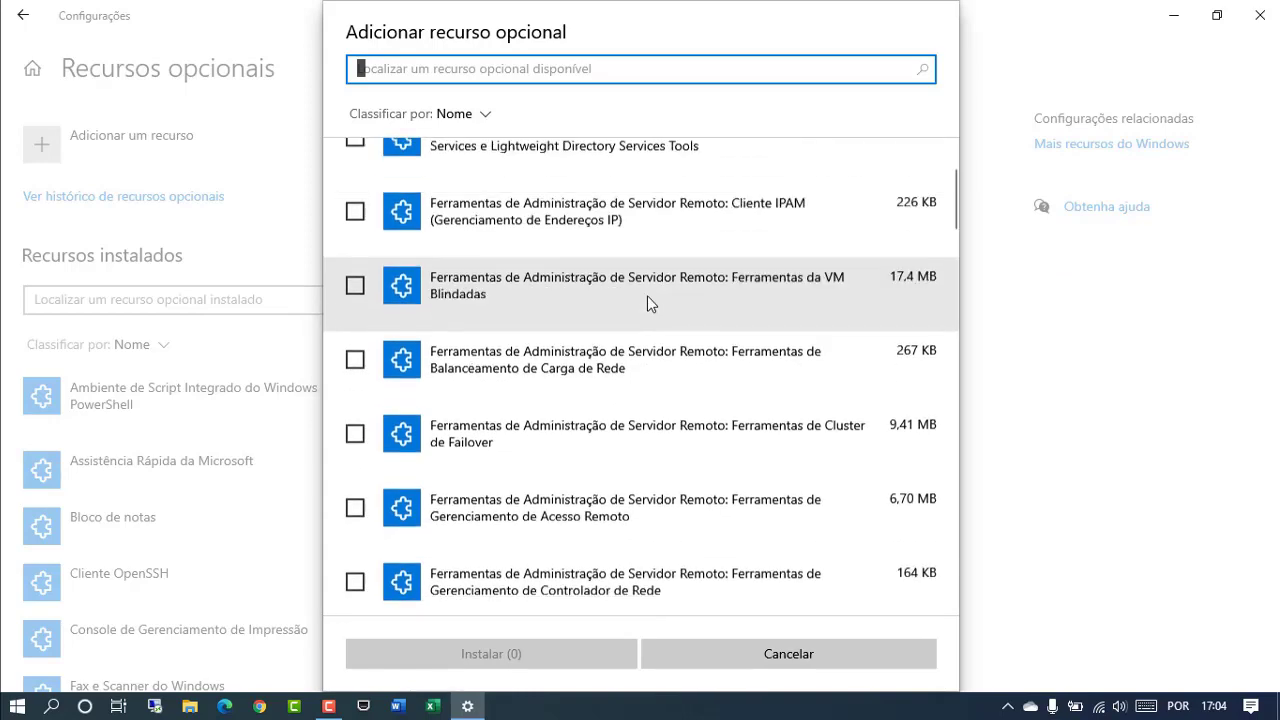
scroll(648, 303, down, 5)
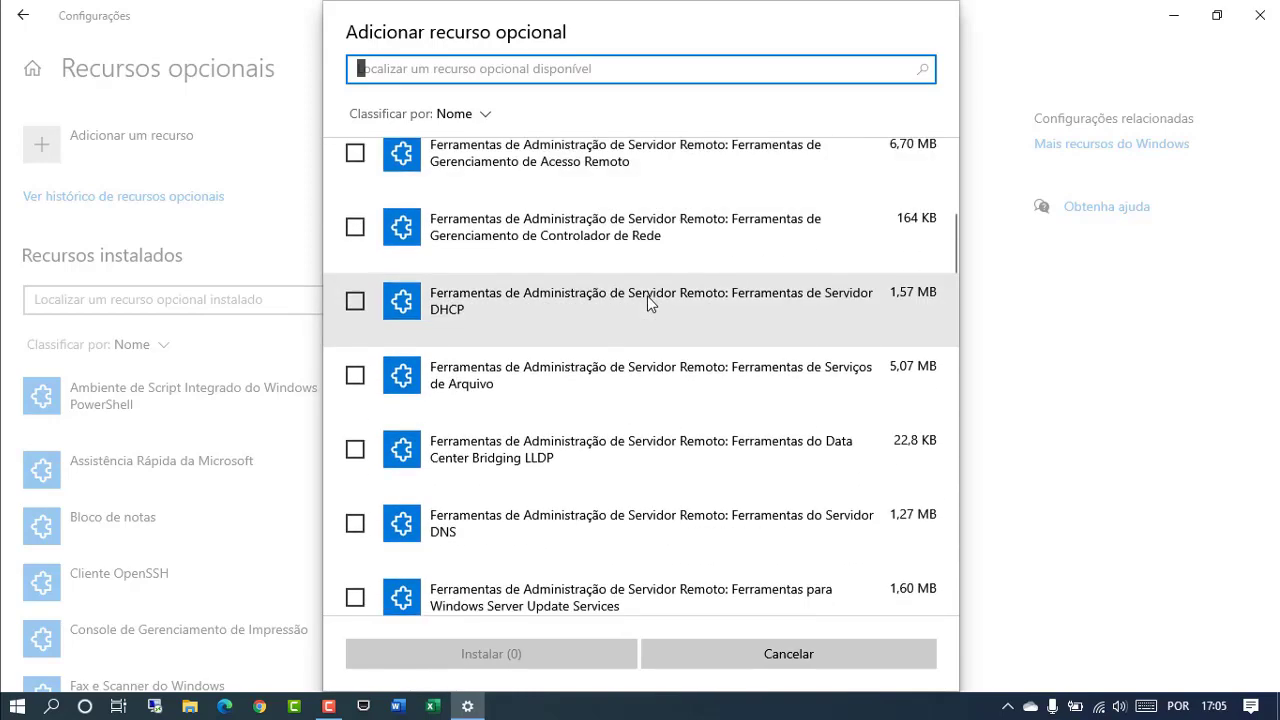
scroll(648, 303, down, 1)
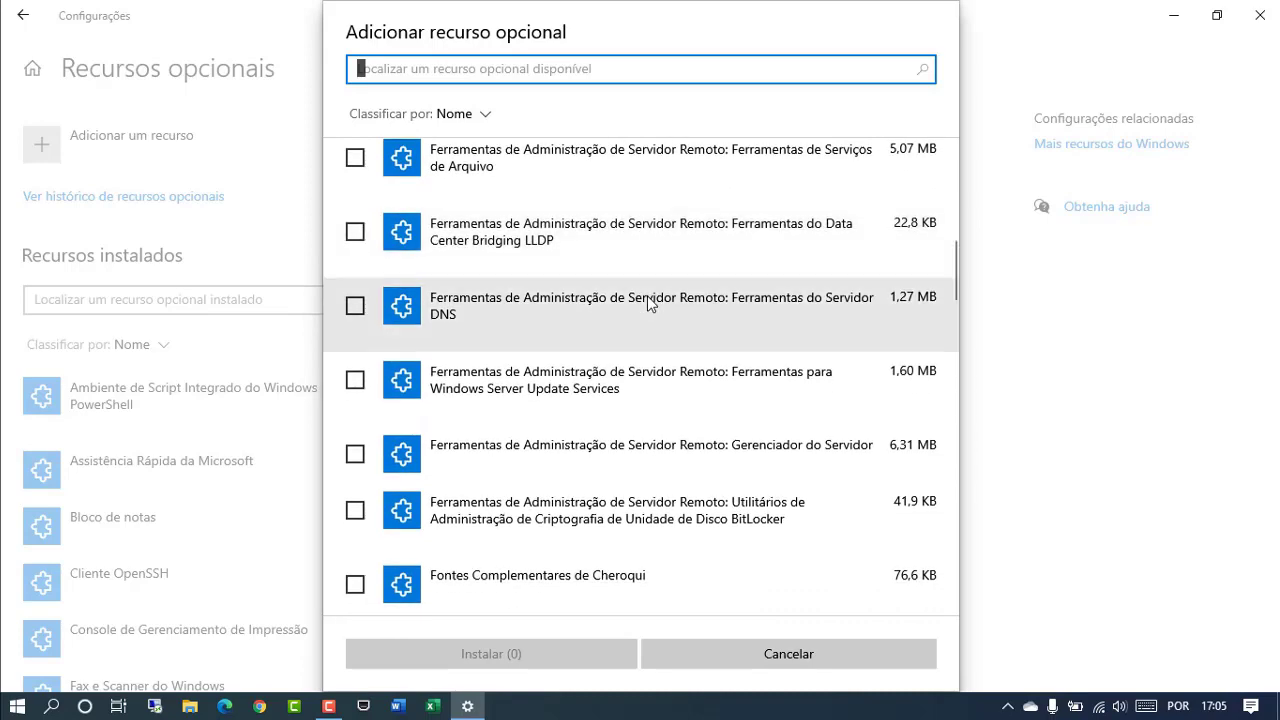
scroll(648, 303, down, 5)
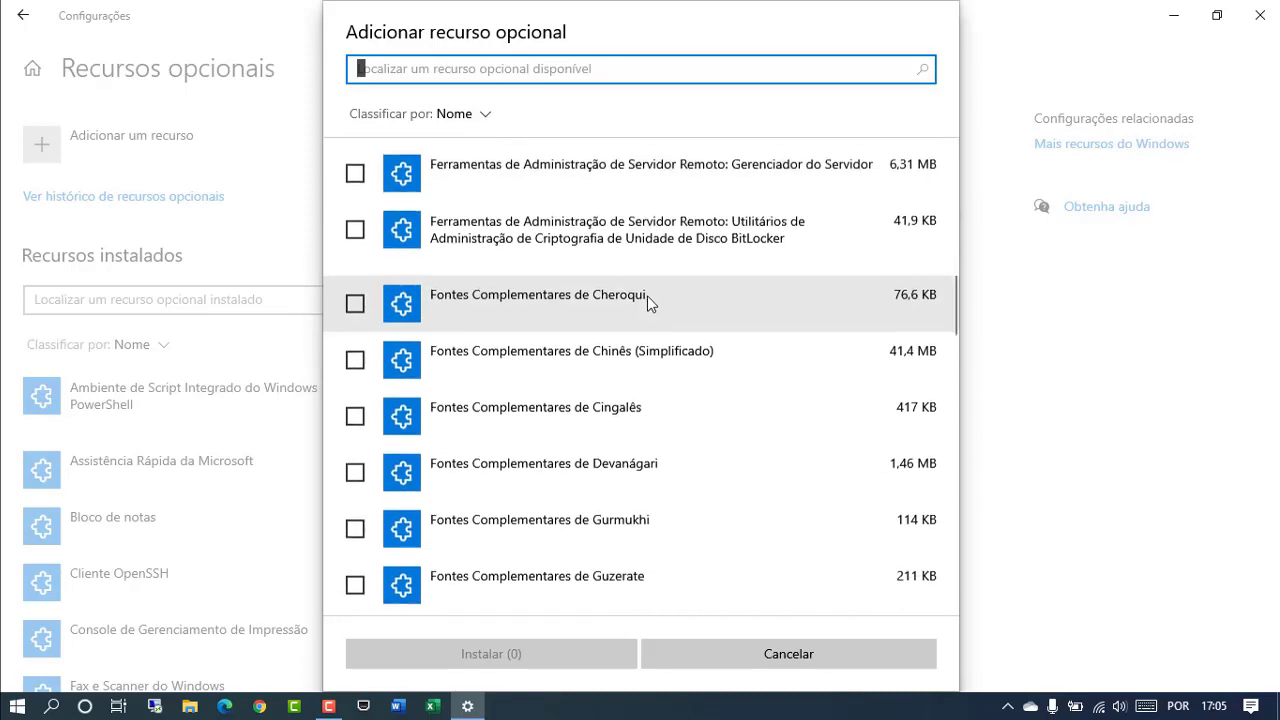
scroll(648, 303, down, 15)
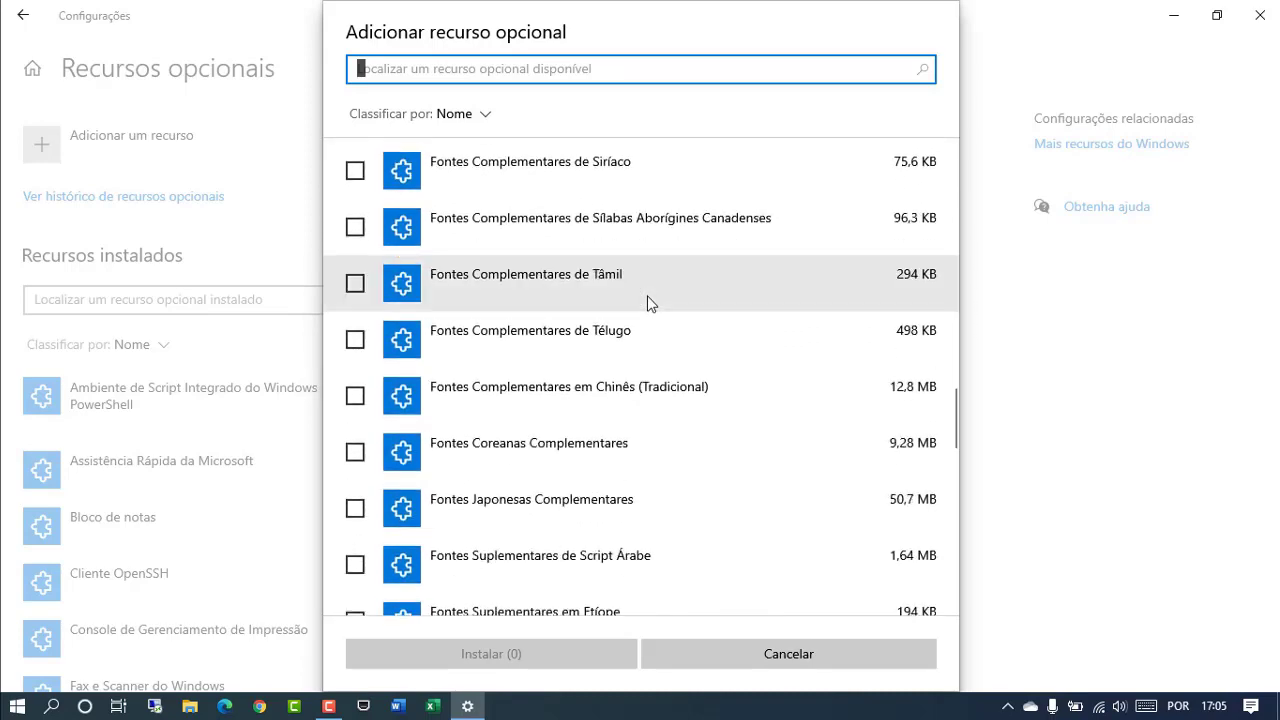
scroll(648, 303, down, 4)
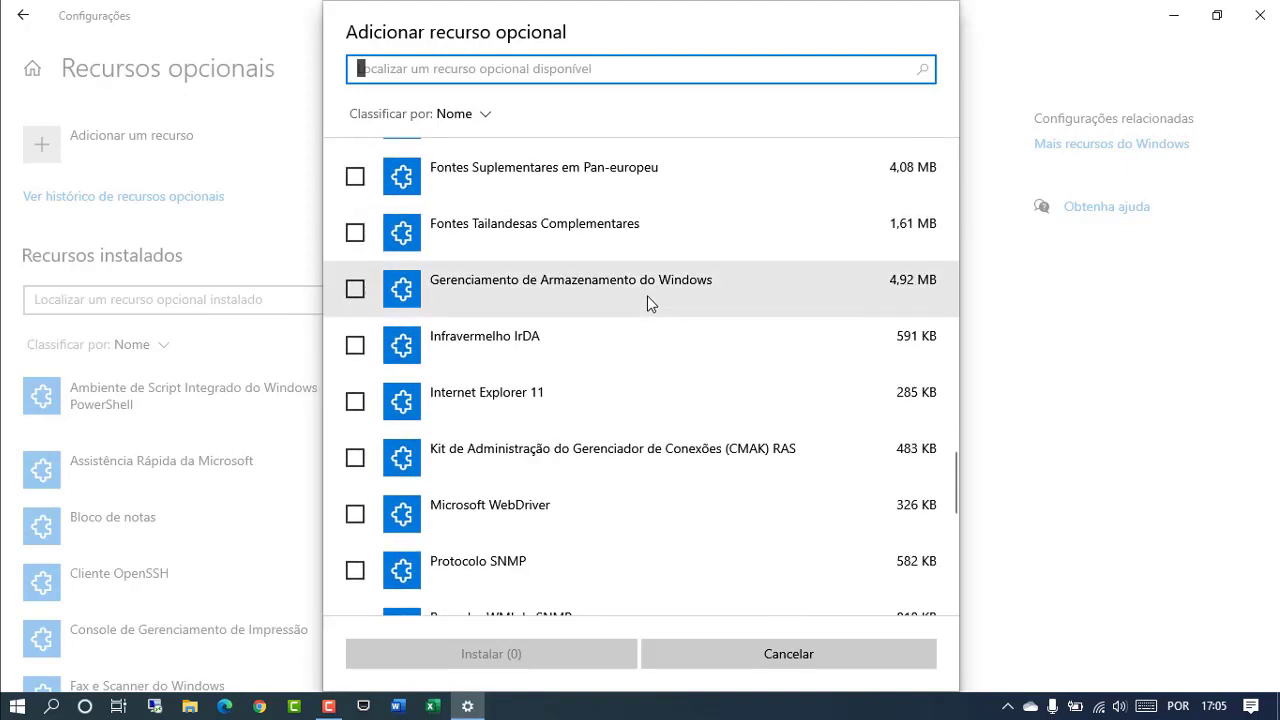
click(355, 403)
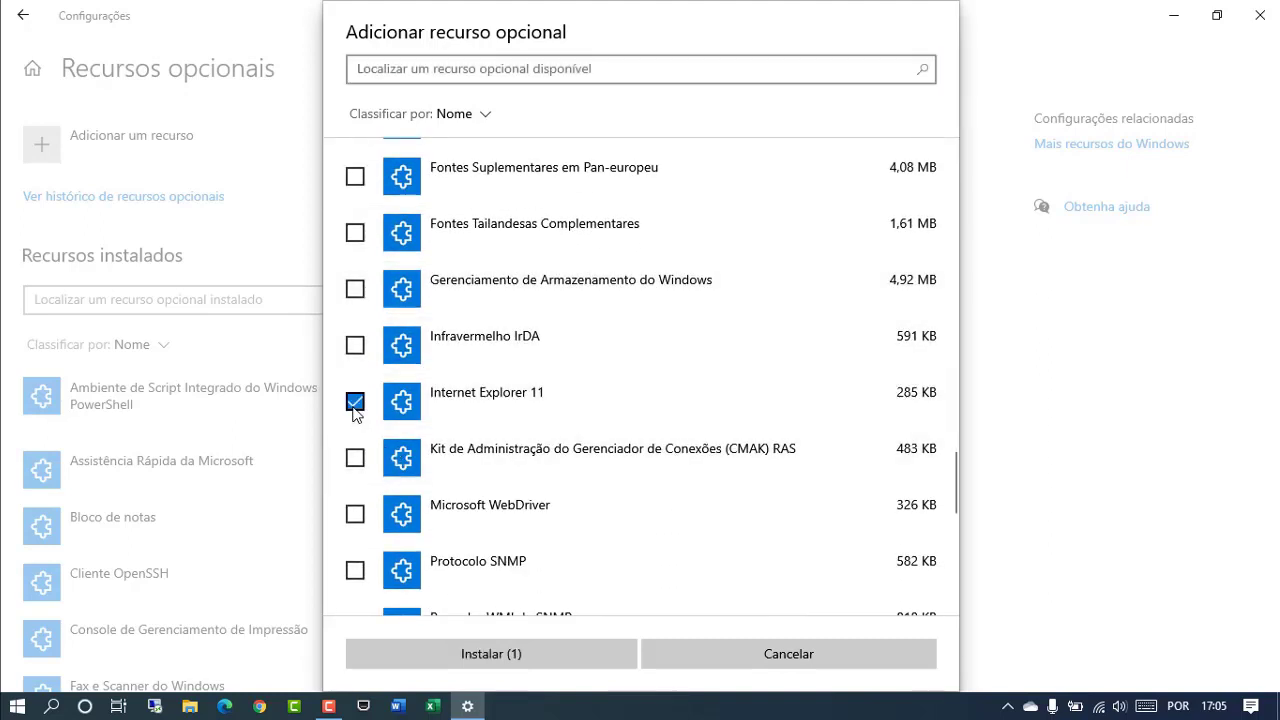
click(448, 659)
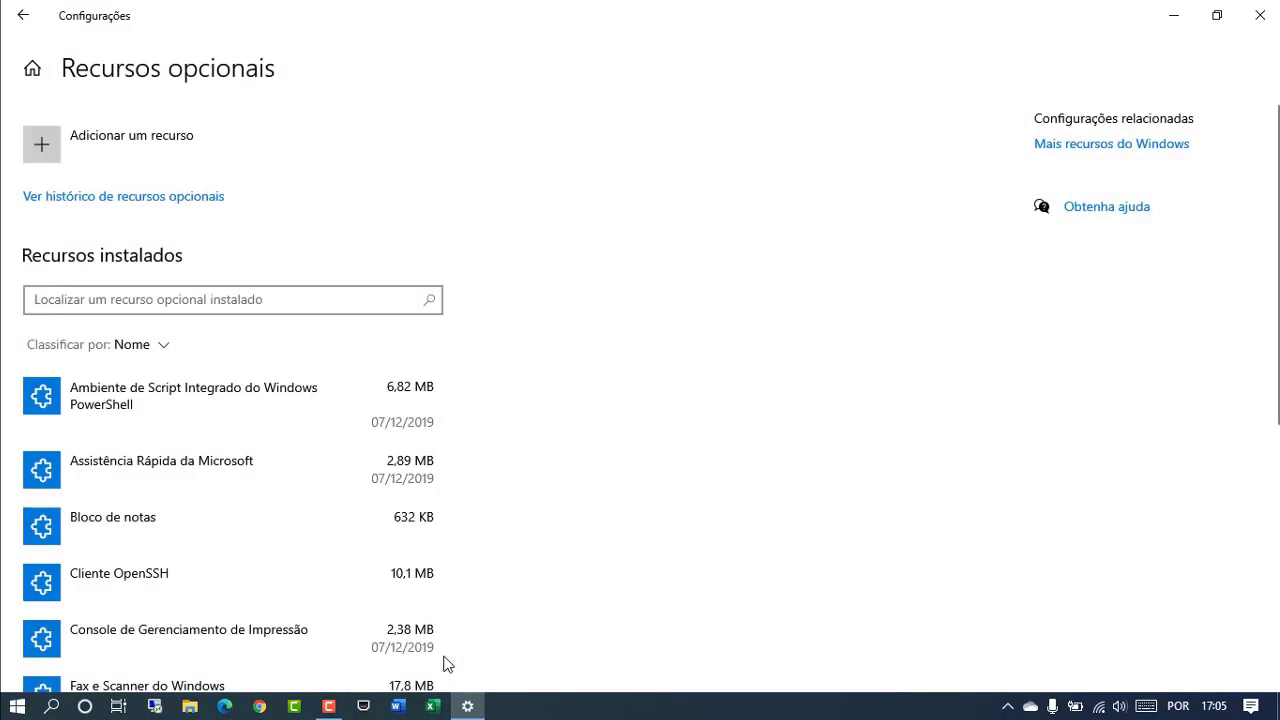
Step: Check the Internet Explorer 11 installation progress, review the installed optional features, and expand the details of Bloco de notas
scroll(648, 360, down, 2)
scroll(260, 291, up, 1)
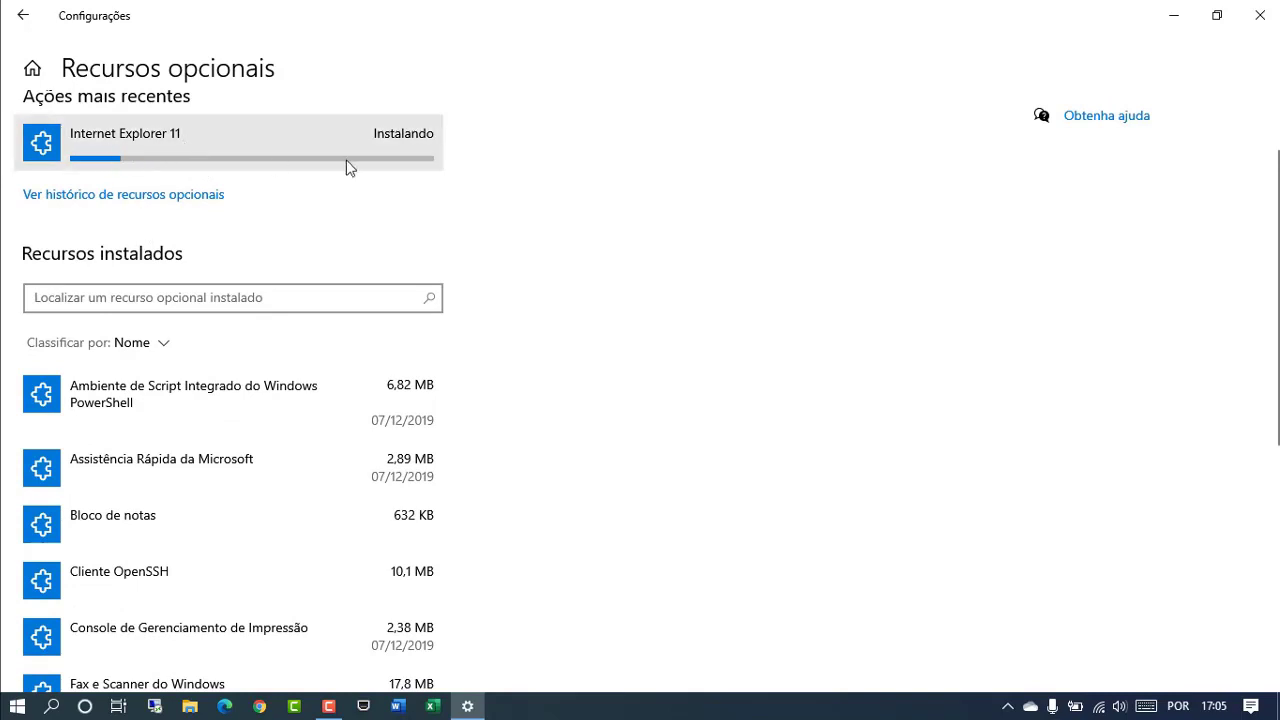
scroll(383, 266, up, 2)
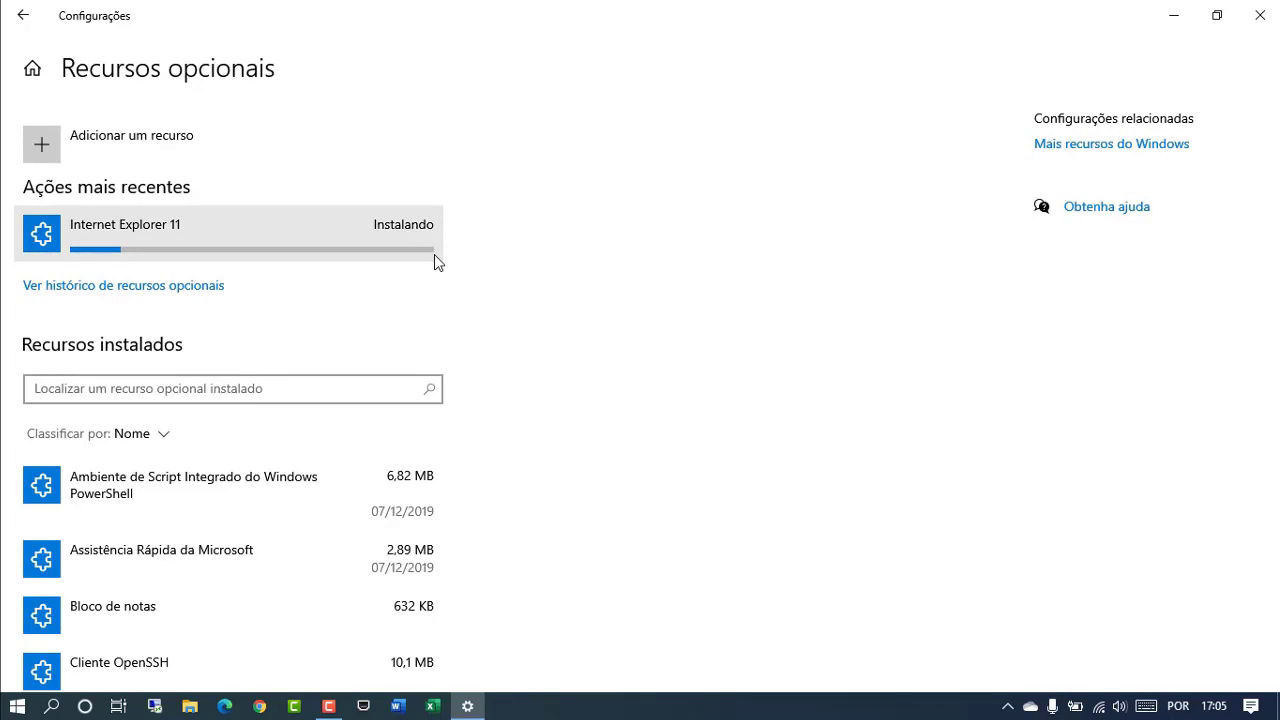
scroll(660, 274, down, 5)
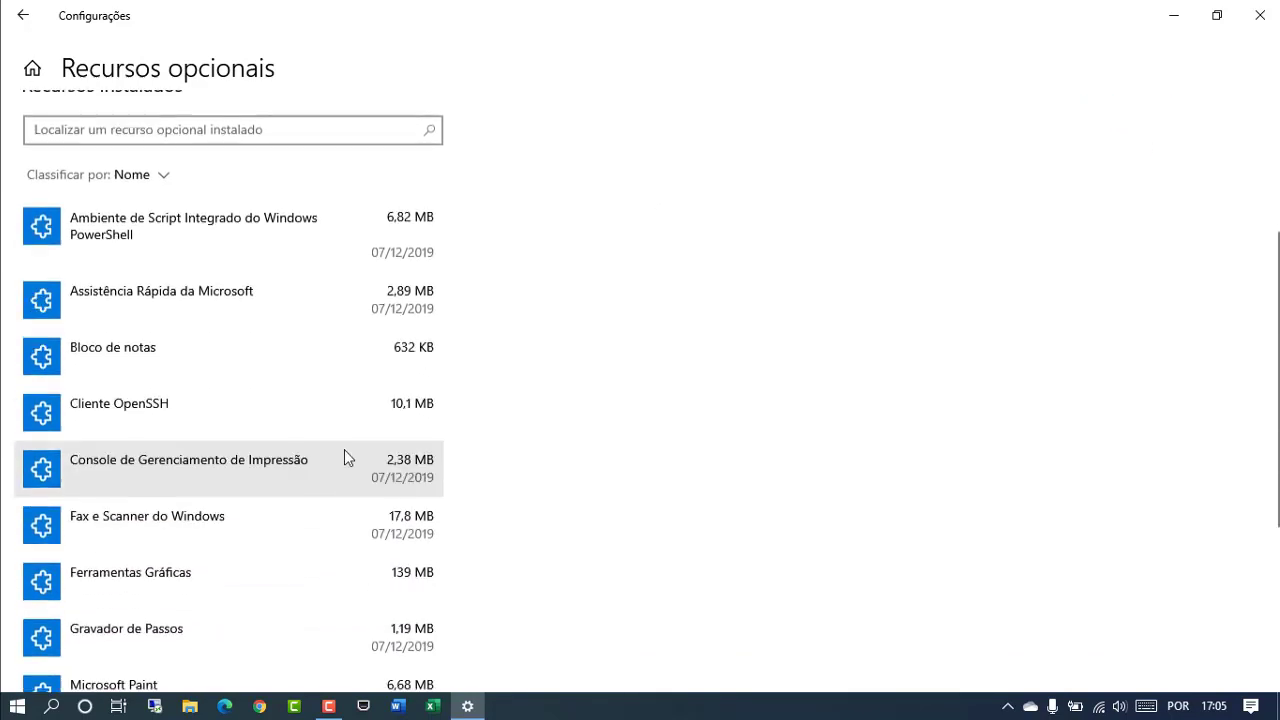
scroll(317, 508, up, 3)
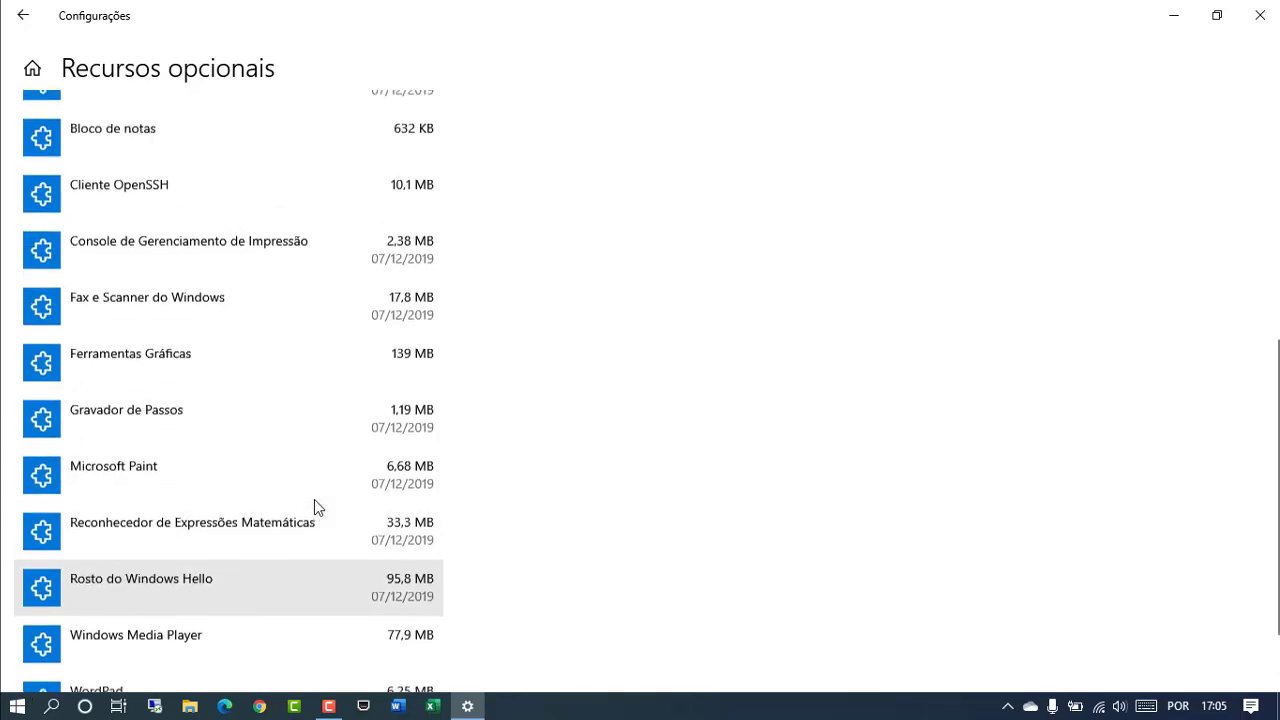
scroll(314, 508, up, 3)
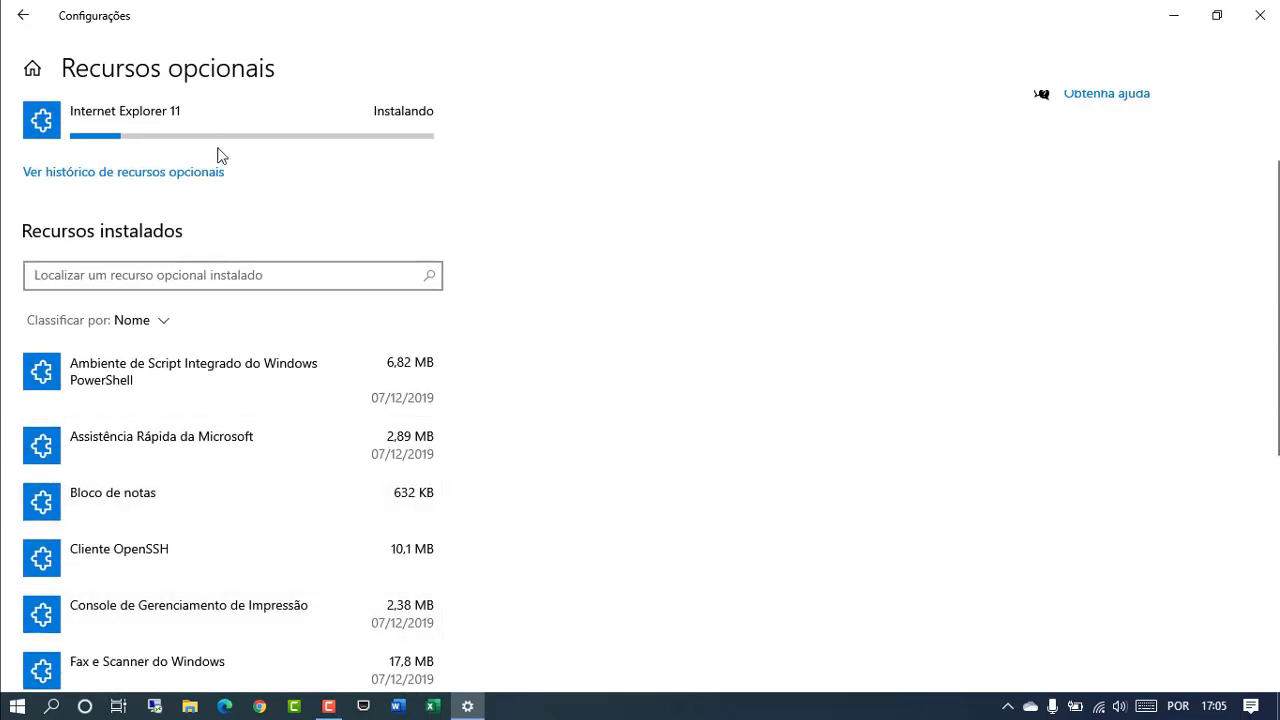
click(155, 513)
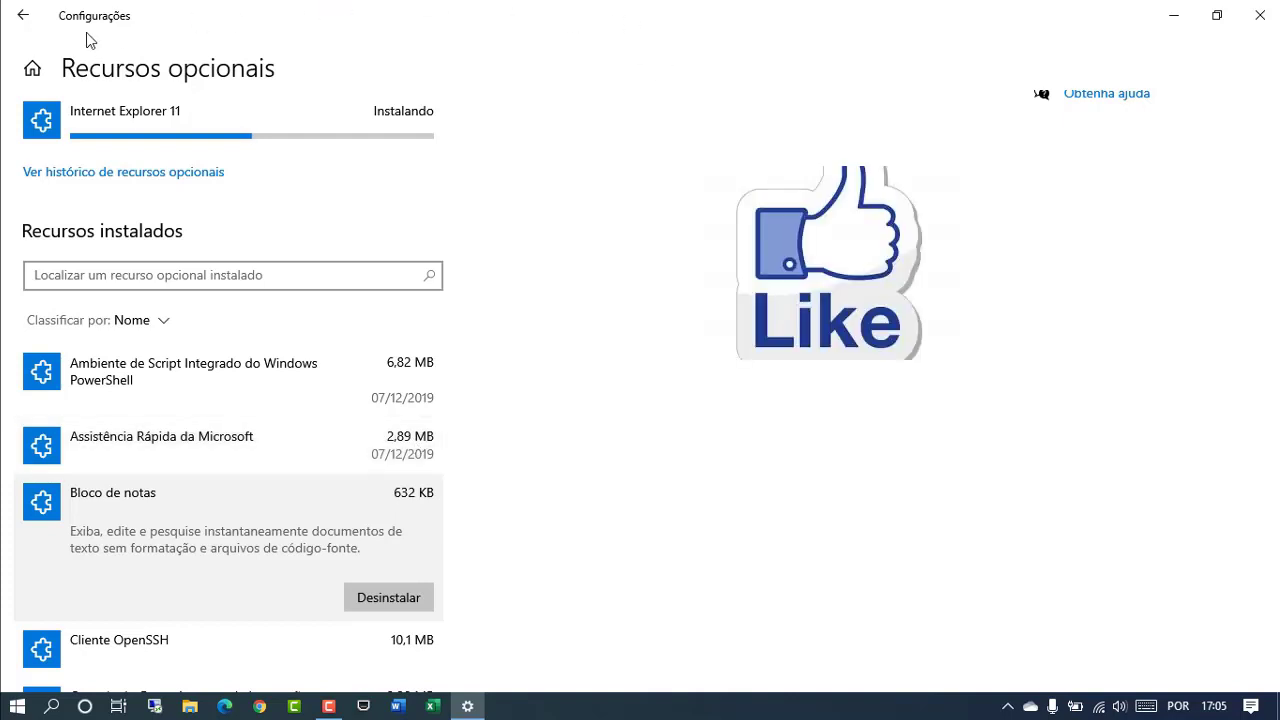
Step: Leave the optional features page and close the Settings window
click(26, 22)
click(24, 18)
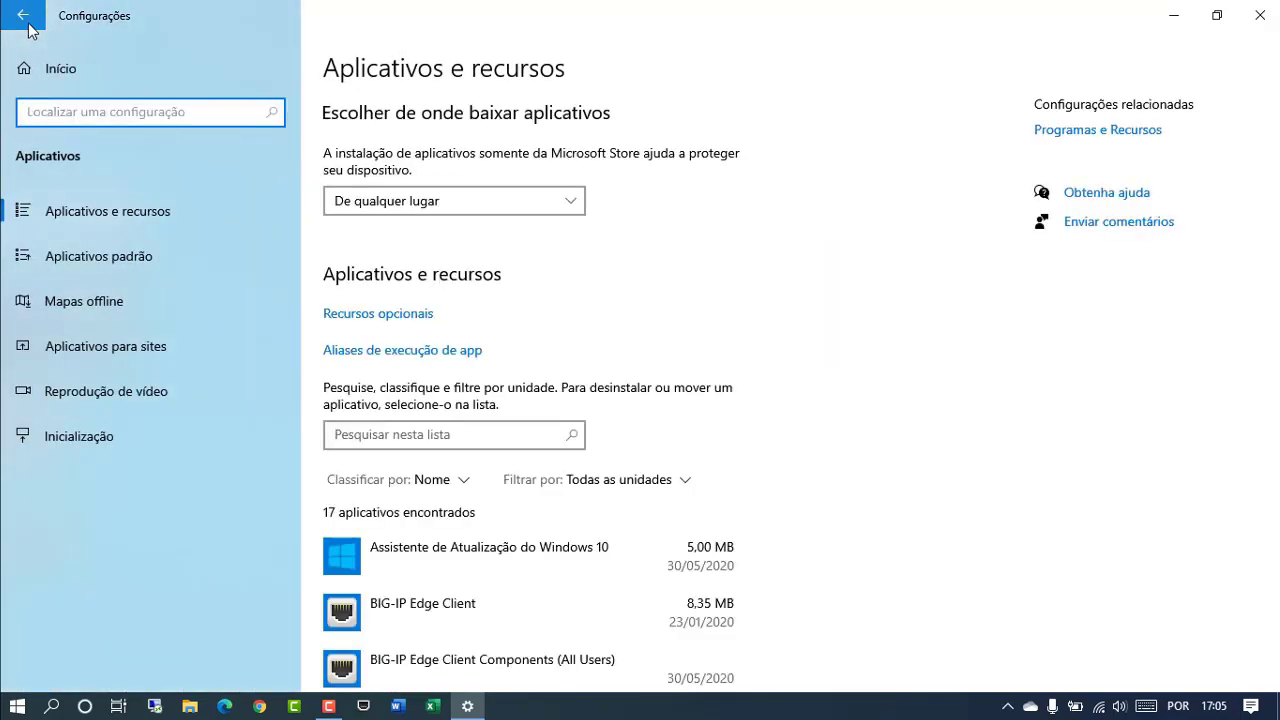
click(1259, 16)
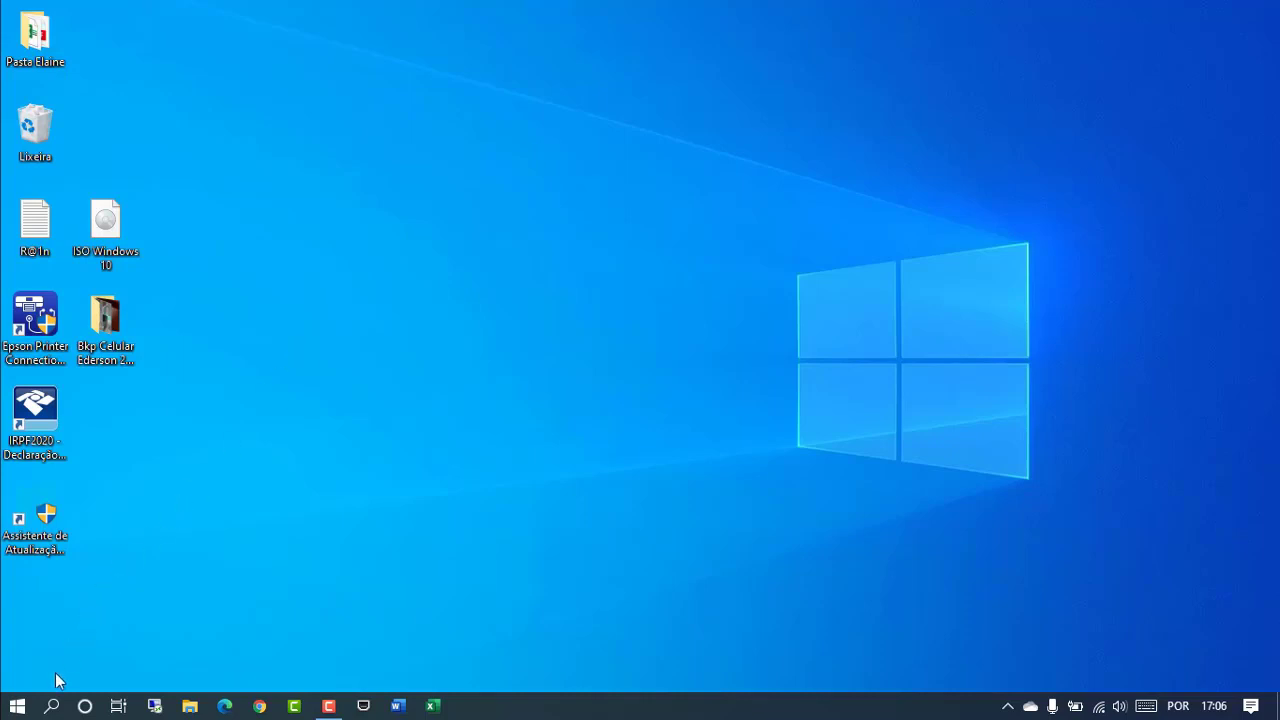
Step: Reopen Windows Settings and open the advanced options of Otimização de Entrega under Atualização e Segurança
click(17, 706)
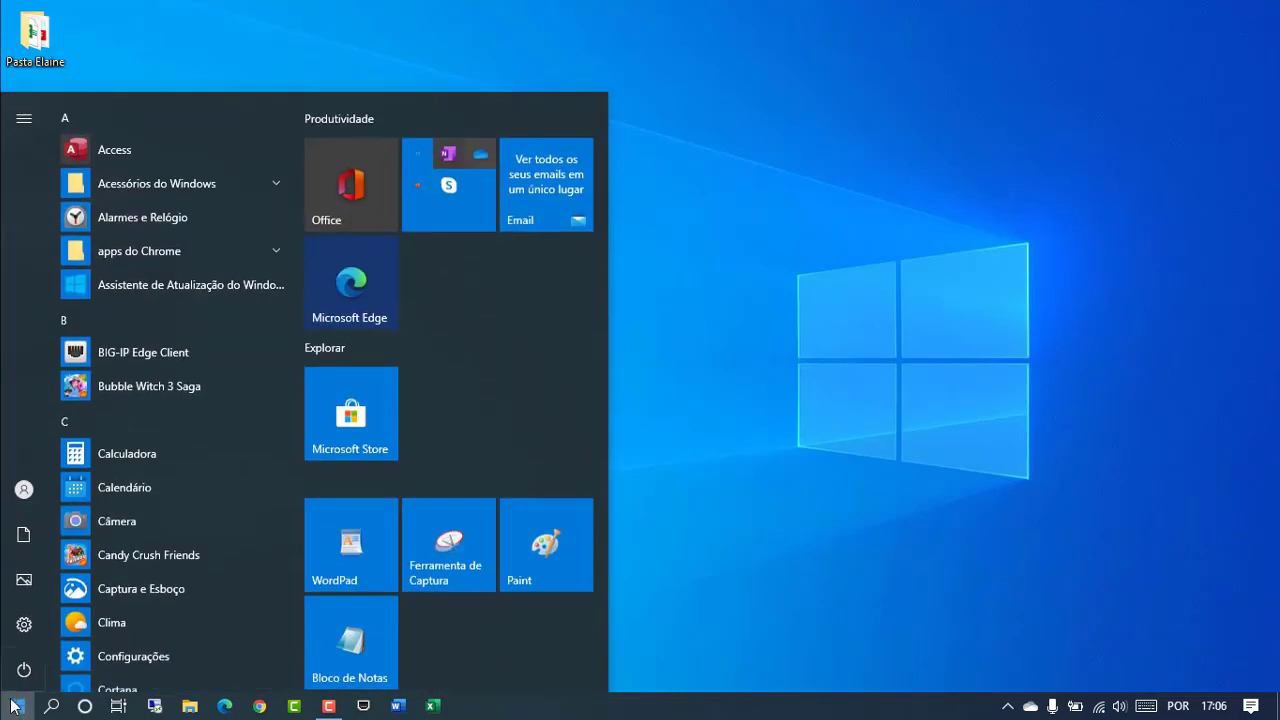
click(23, 630)
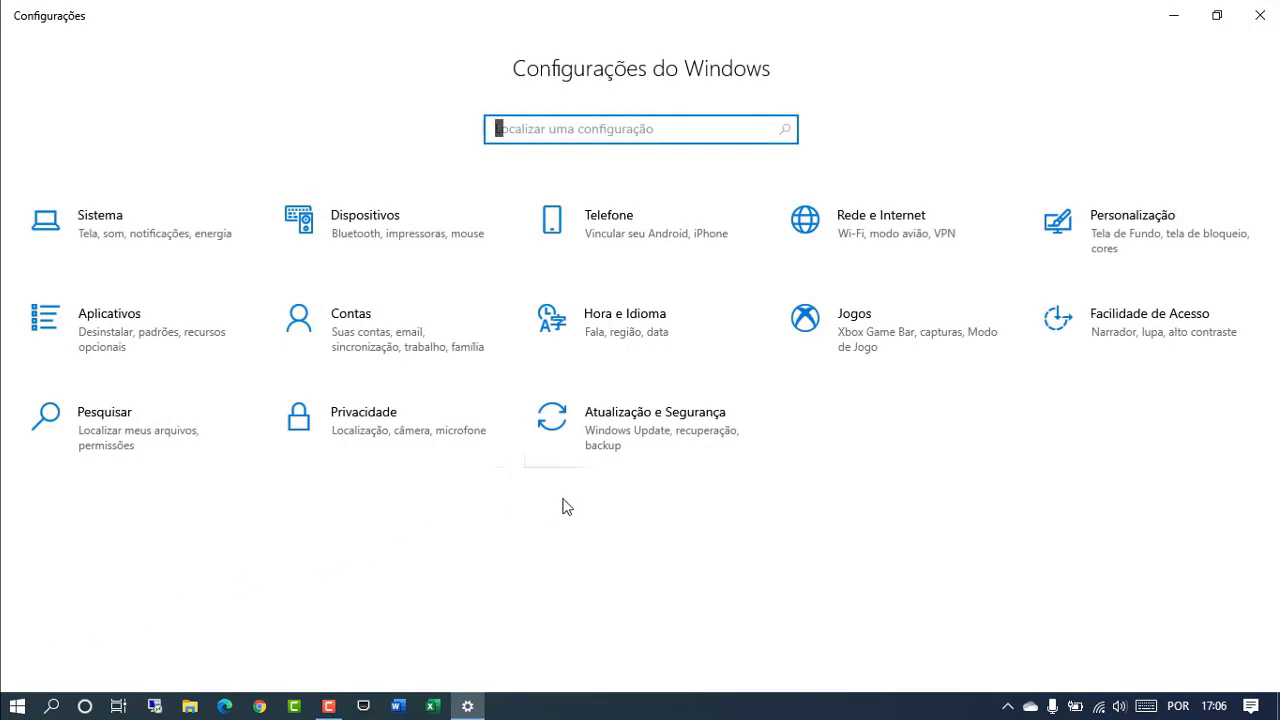
click(668, 438)
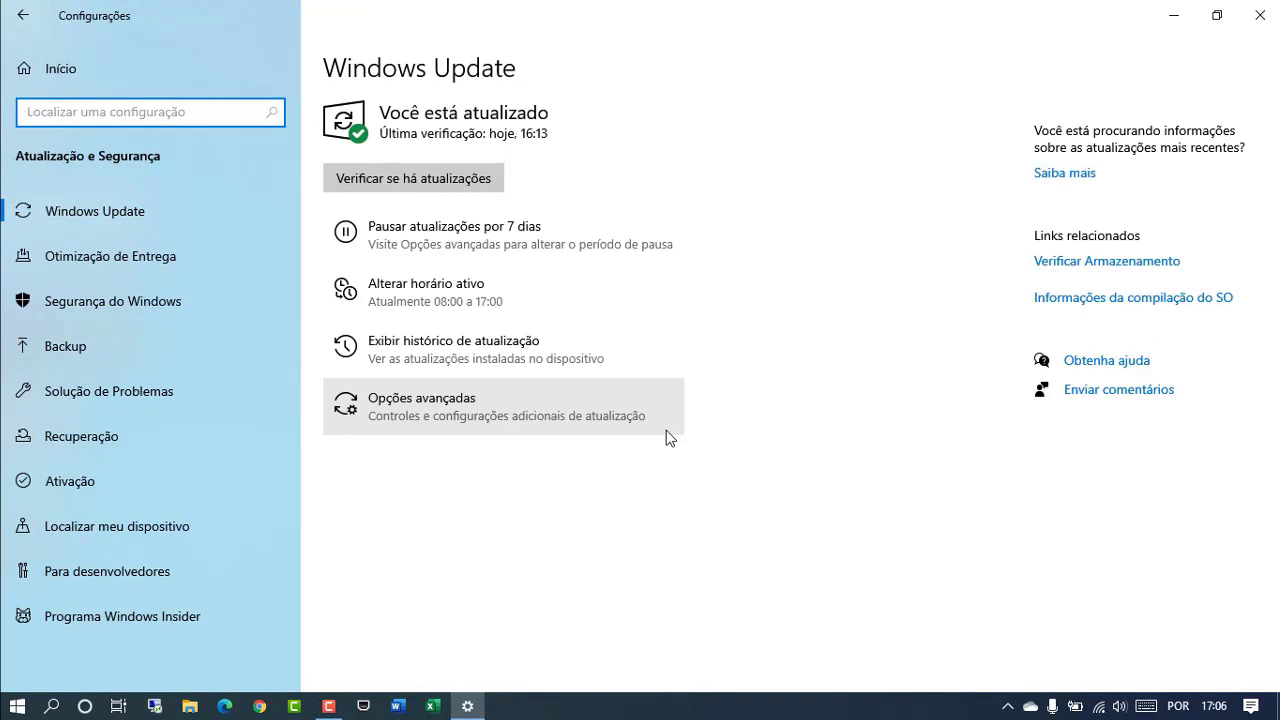
click(192, 261)
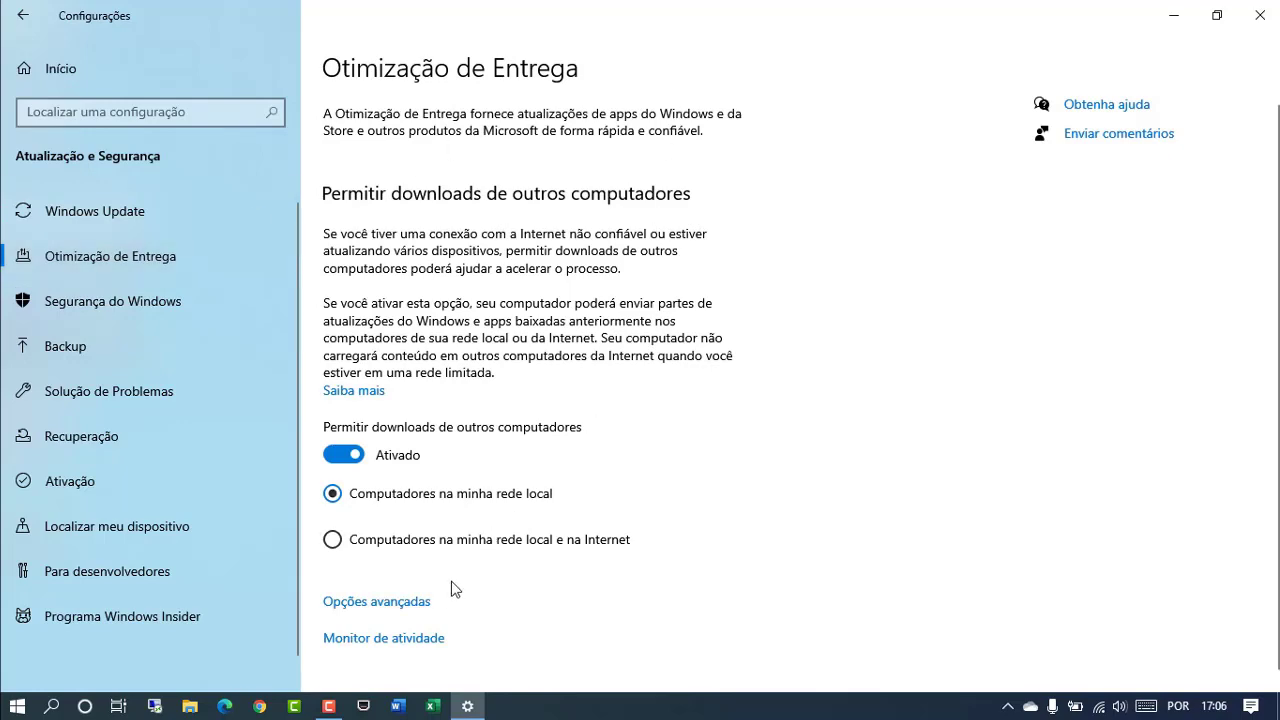
click(420, 605)
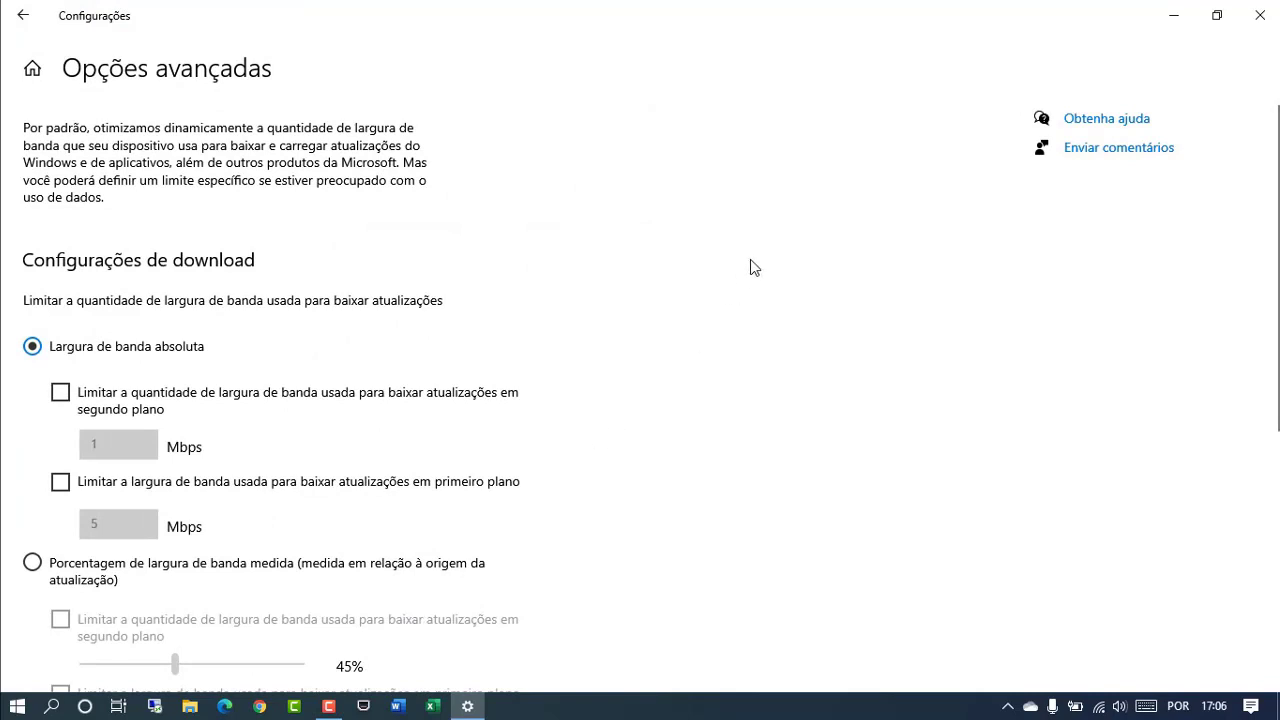
Step: Review the download and upload limits and enable the absolute bandwidth limit for downloading updates in the background
scroll(752, 267, down, 4)
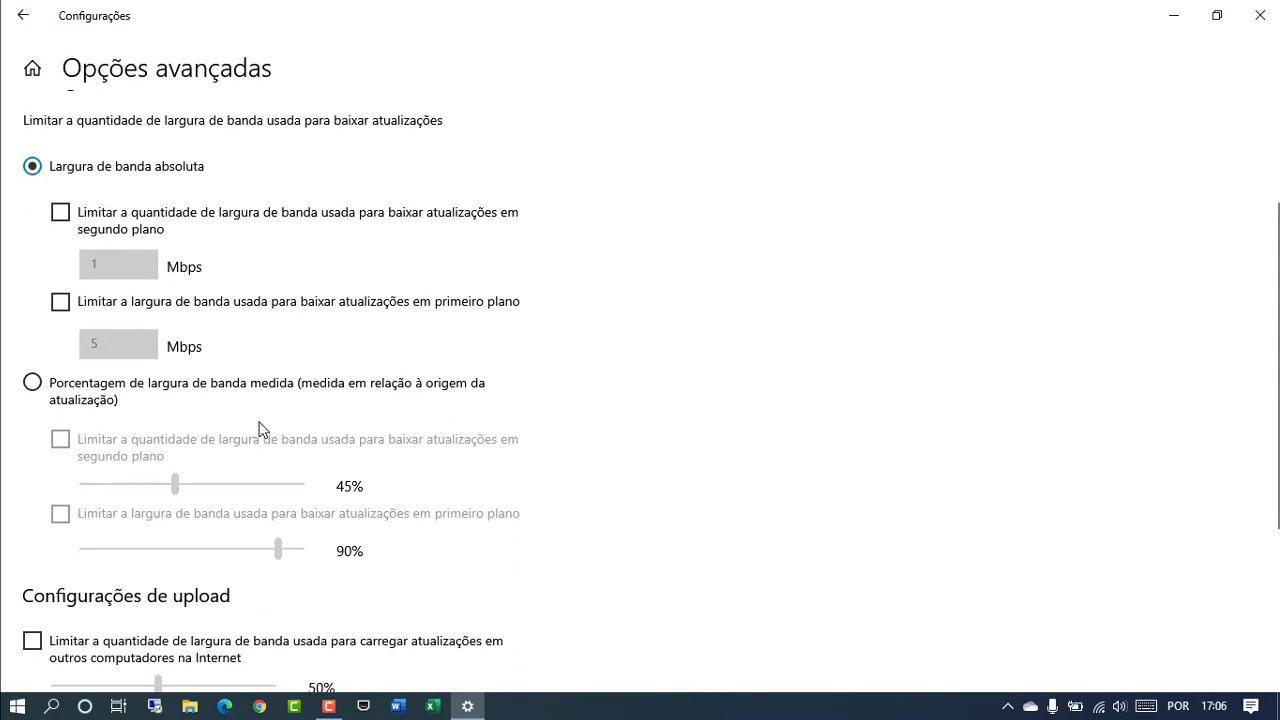
scroll(258, 428, down, 2)
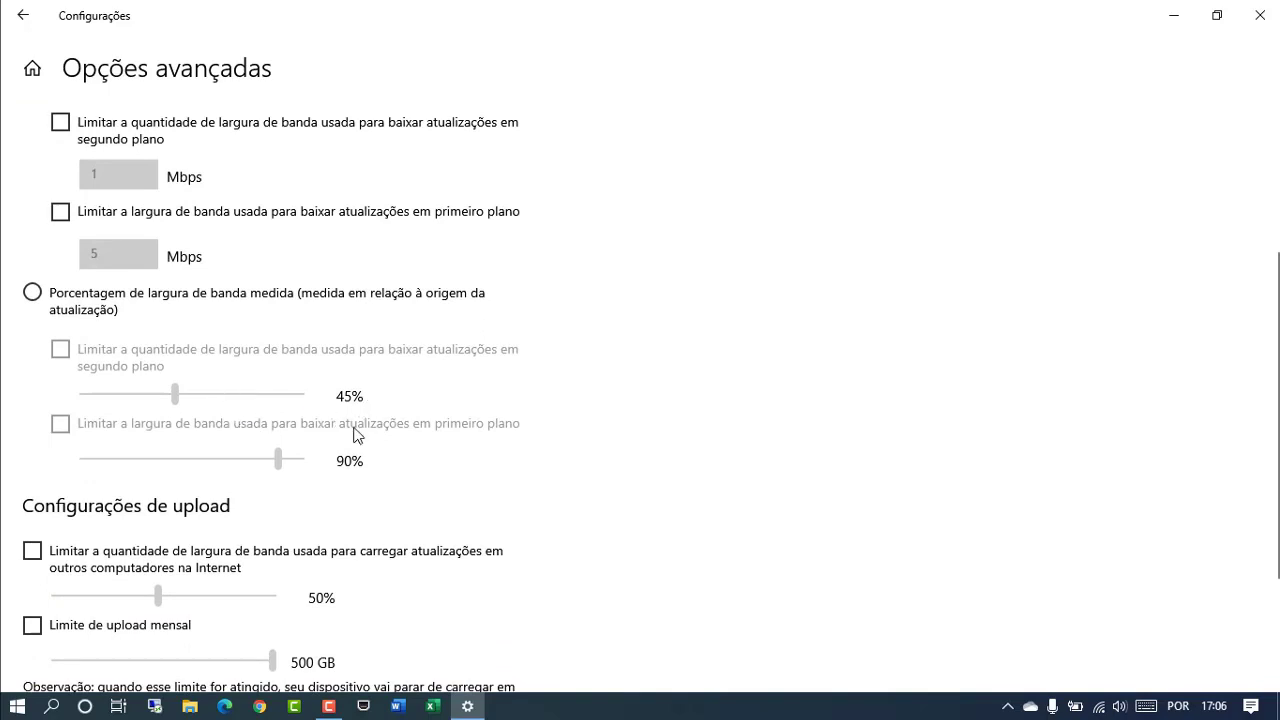
scroll(353, 434, down, 4)
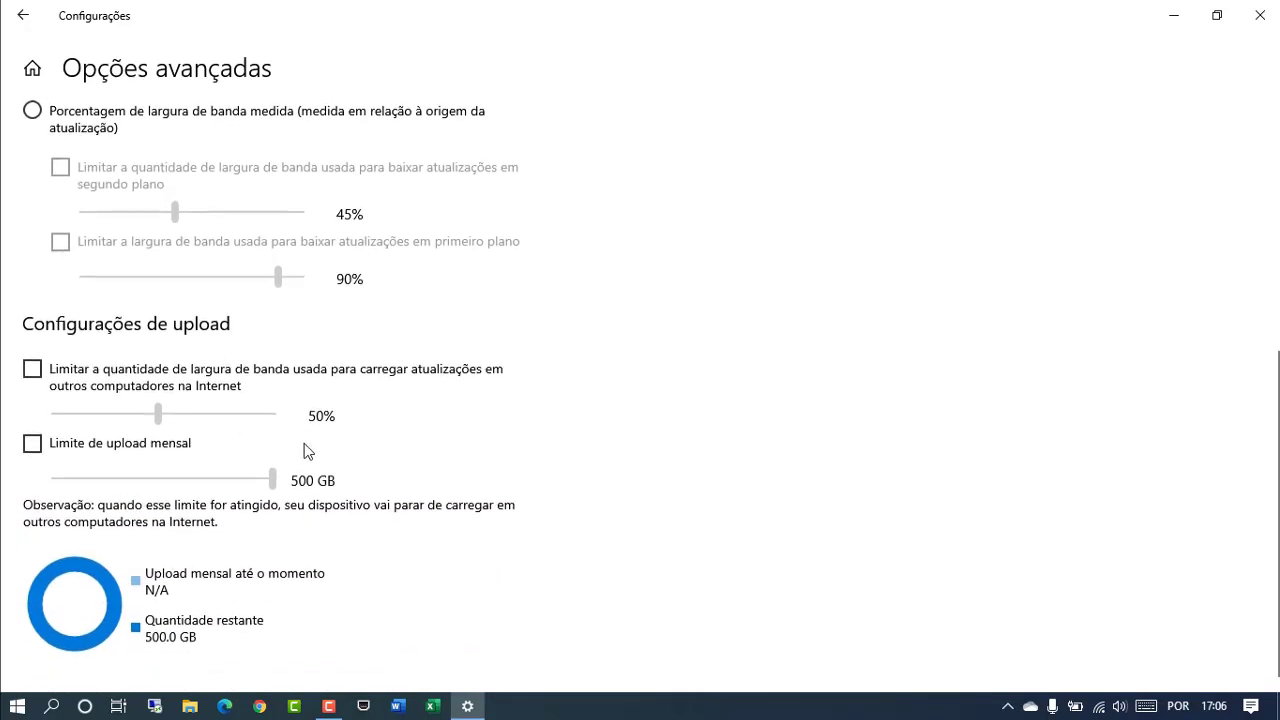
scroll(308, 451, up, 8)
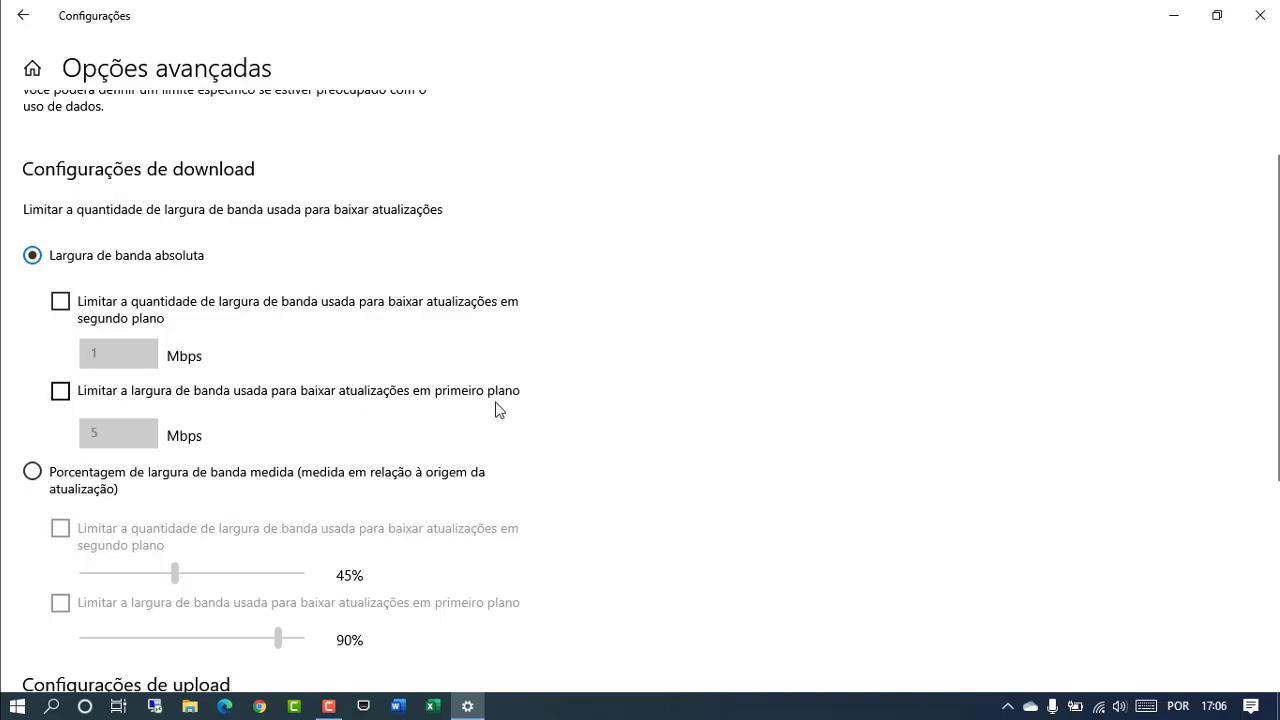
click(59, 300)
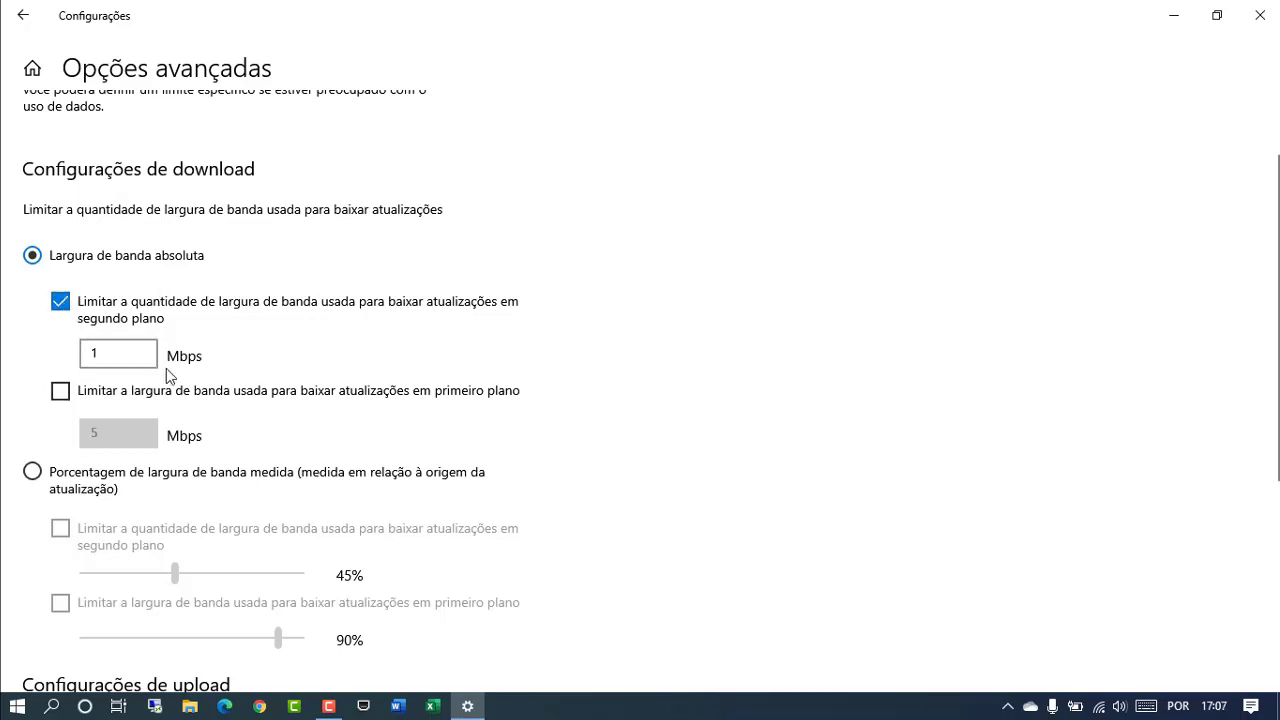
click(85, 353)
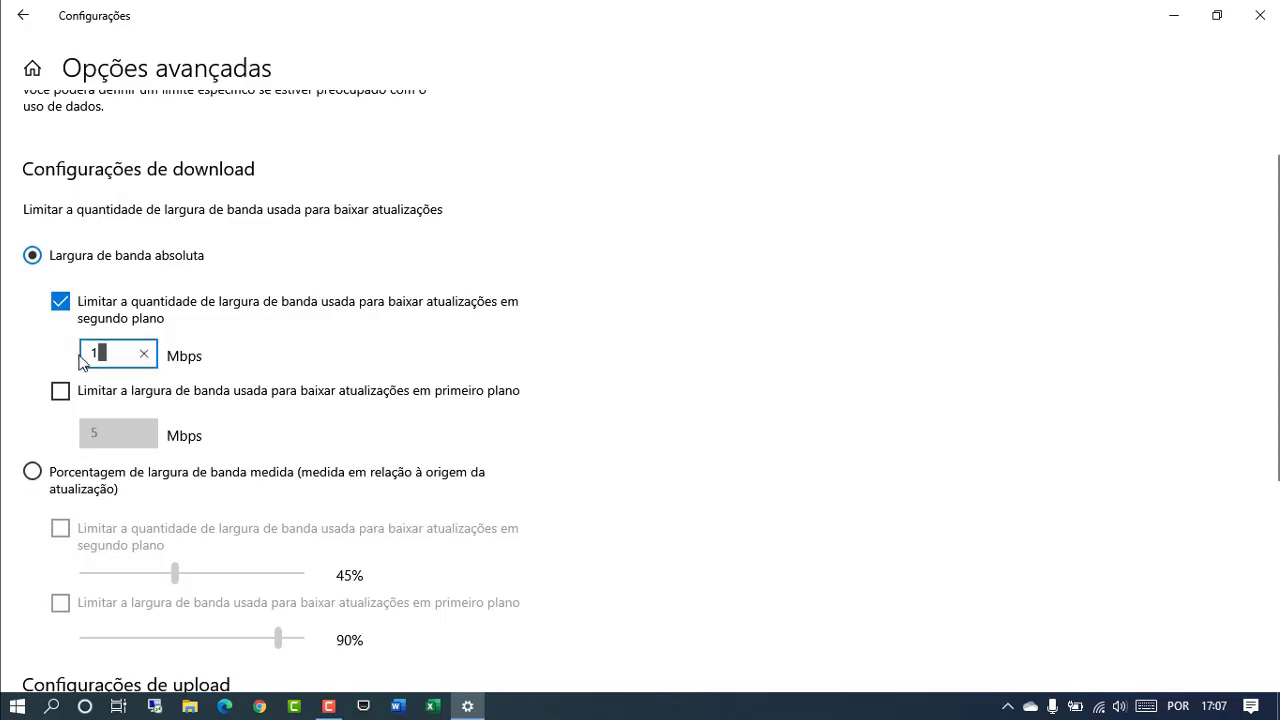
click(88, 430)
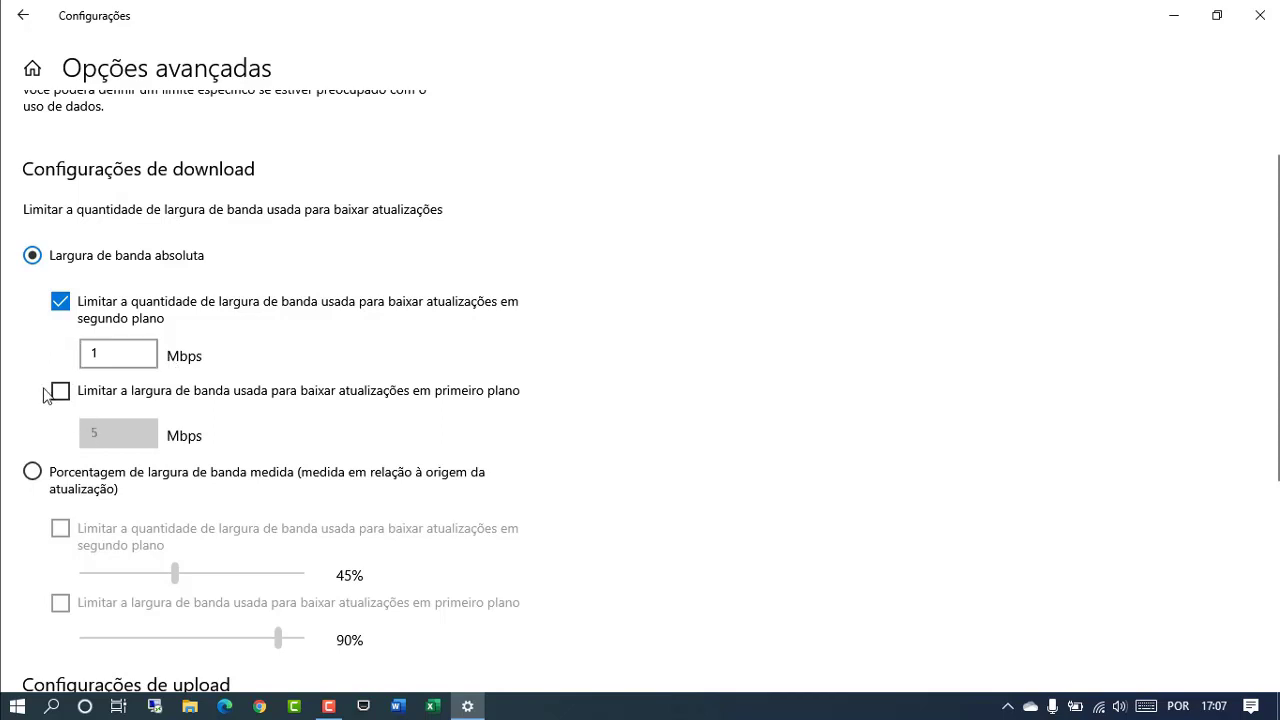
Step: Turn off both the background and foreground absolute bandwidth limits for downloading updates and close Settings
click(60, 390)
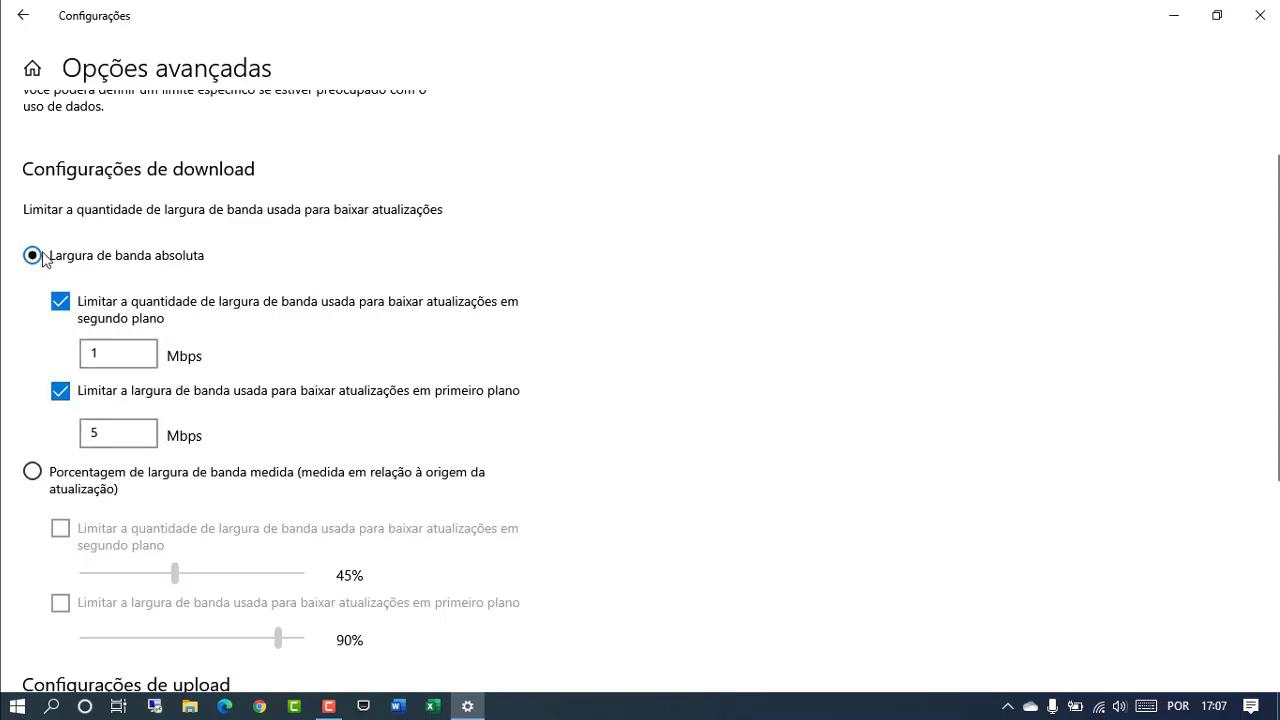
click(60, 302)
click(60, 392)
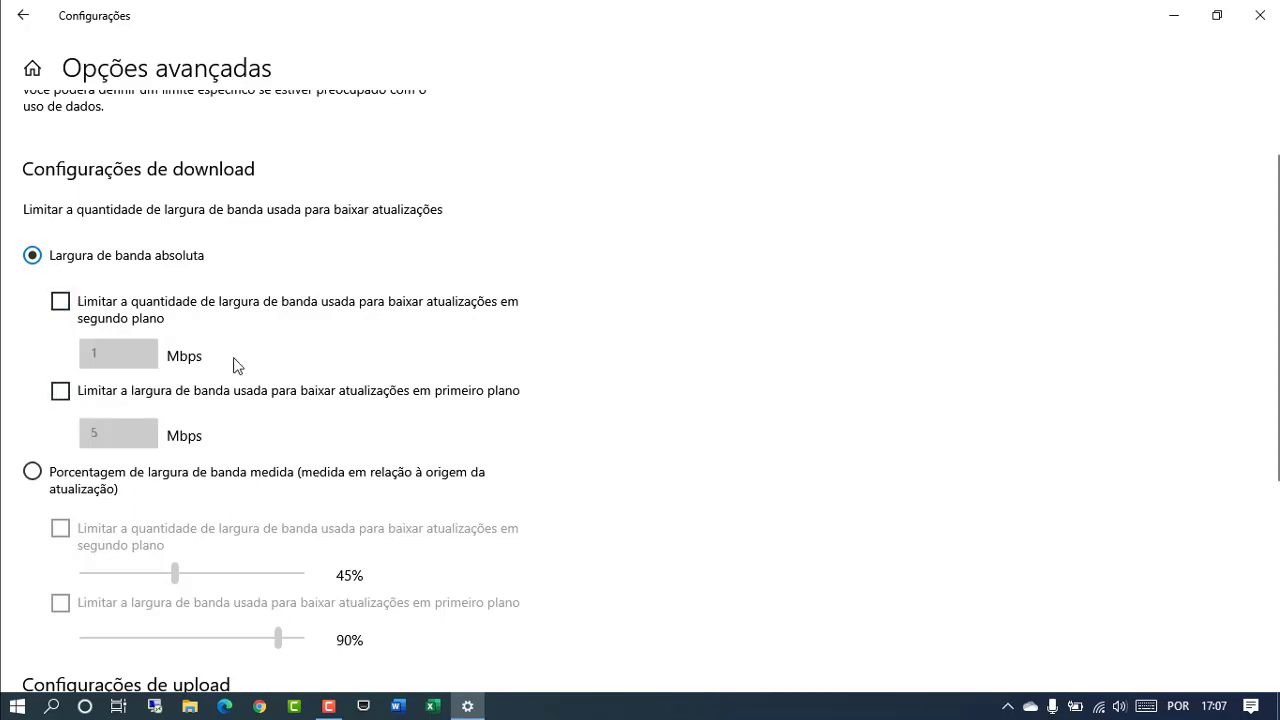
click(1257, 18)
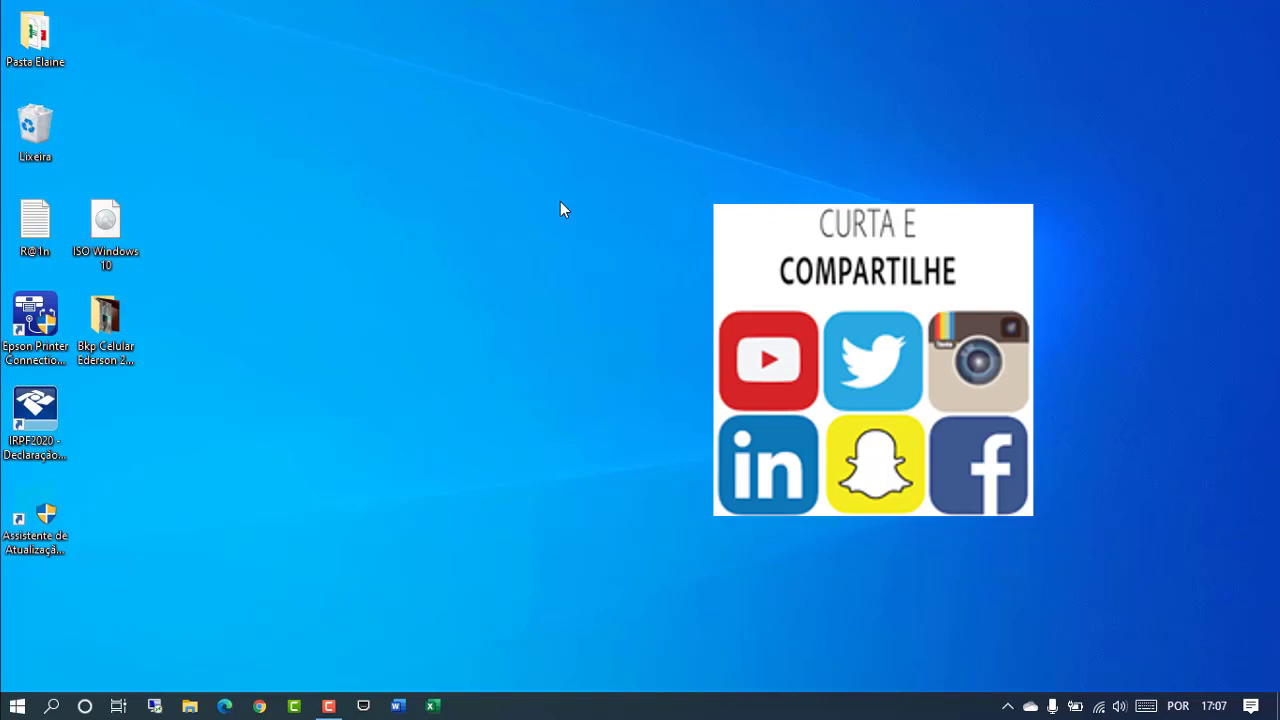
Step: Switch to the Area Principal virtual desktop and return to Área de Trabalho 2
key(super+Tab)
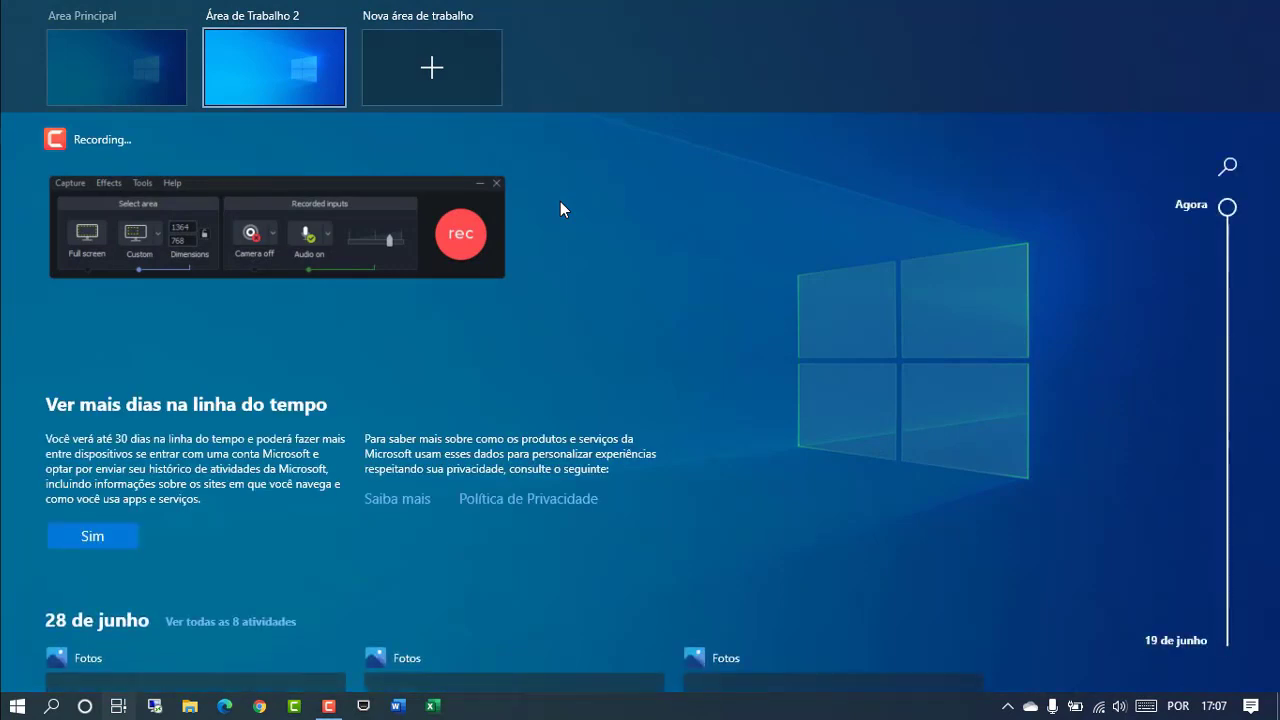
click(127, 52)
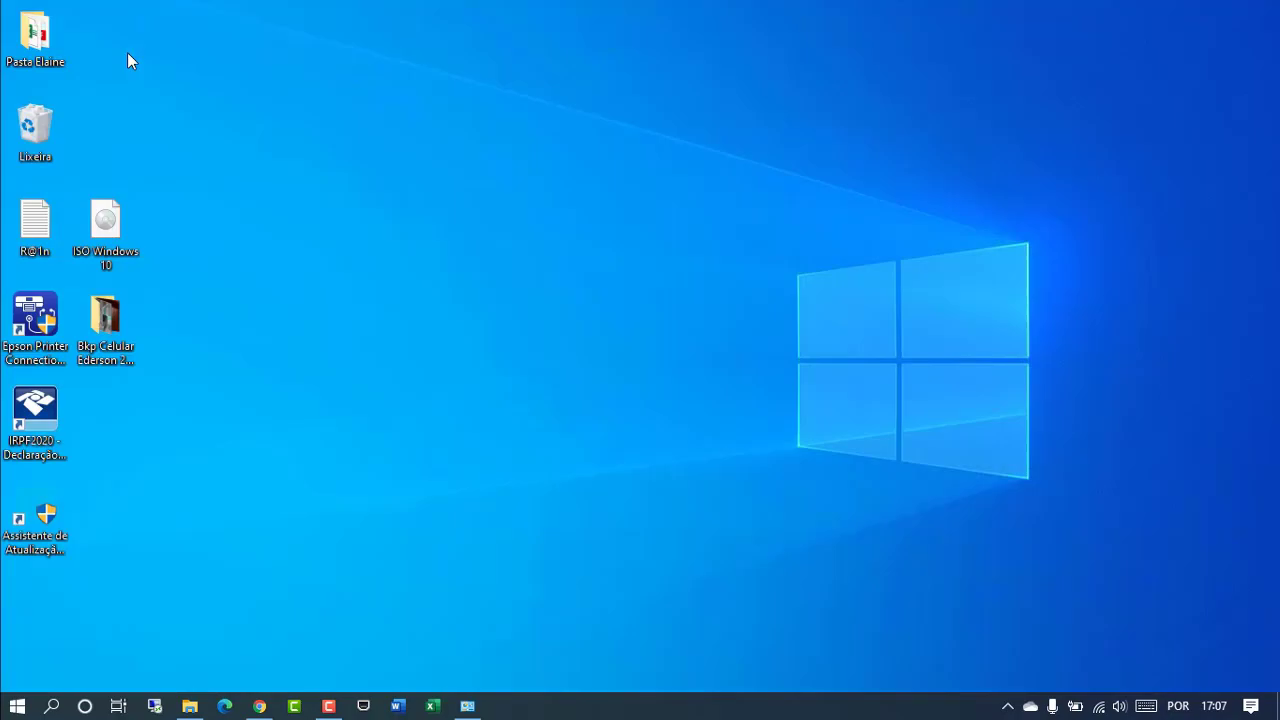
key(super+Tab)
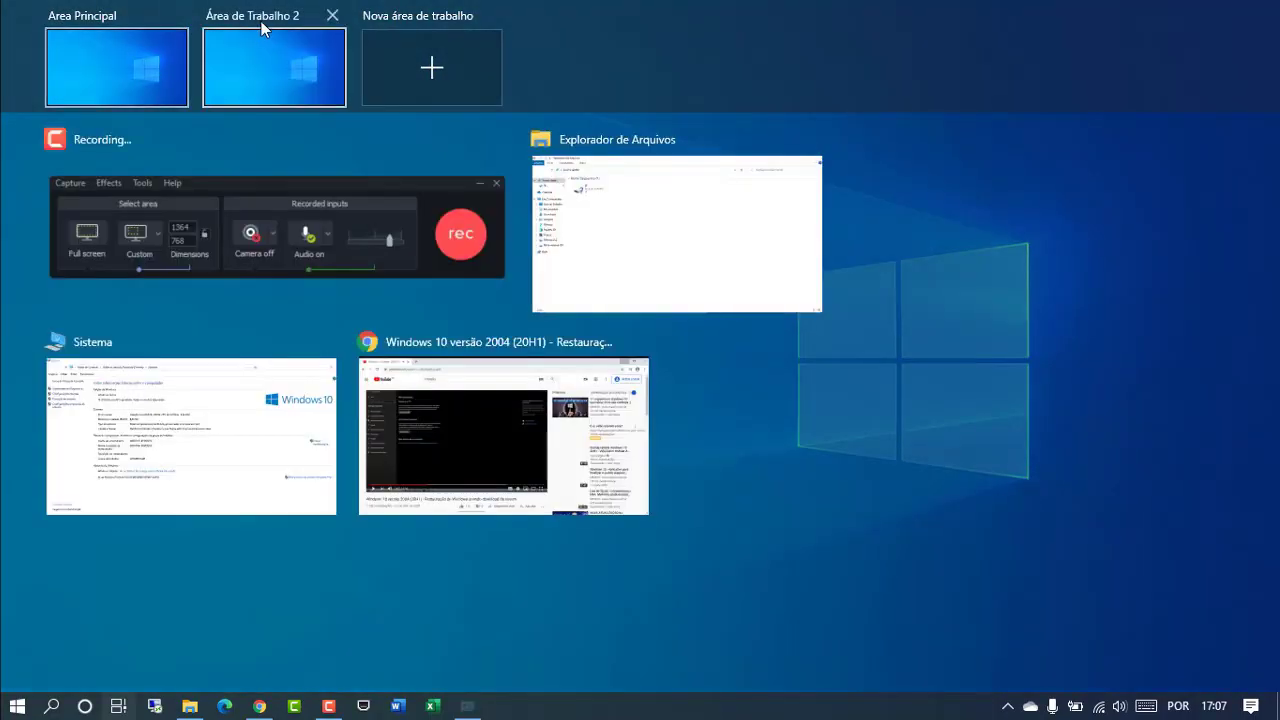
click(260, 37)
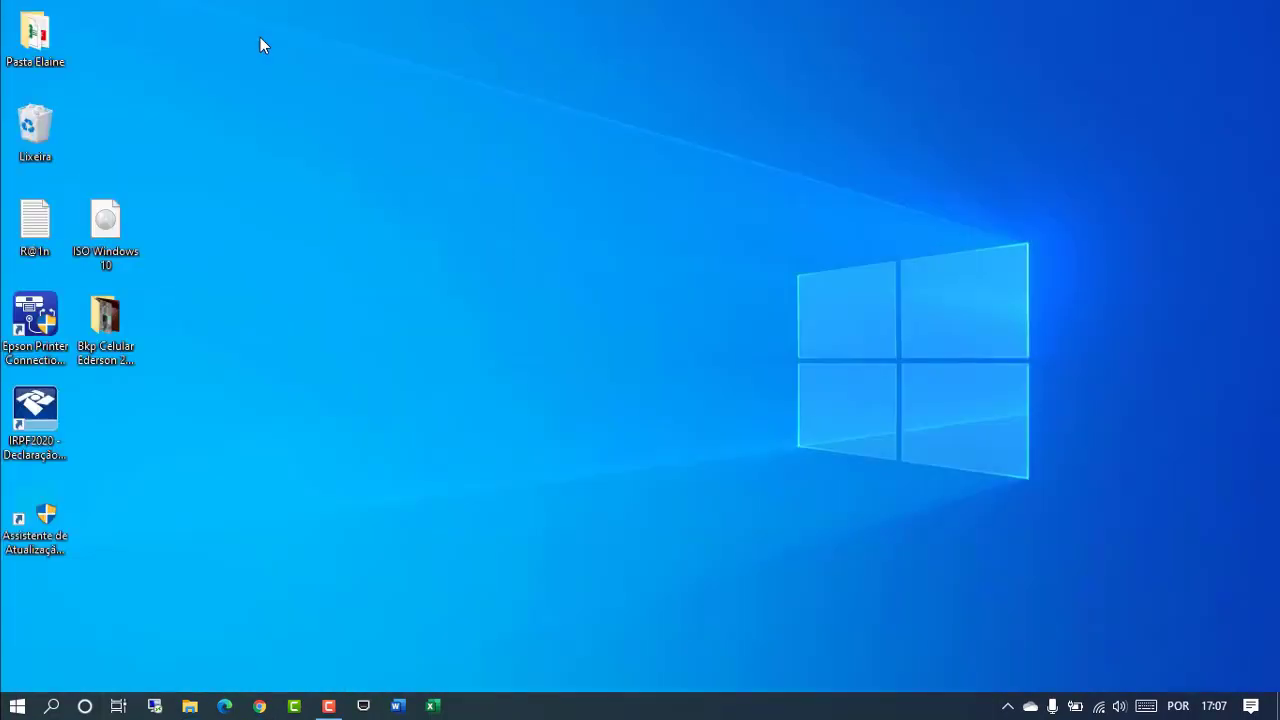
Step: Create a third virtual desktop and preview the open windows on the existing desktops
key(super+Tab)
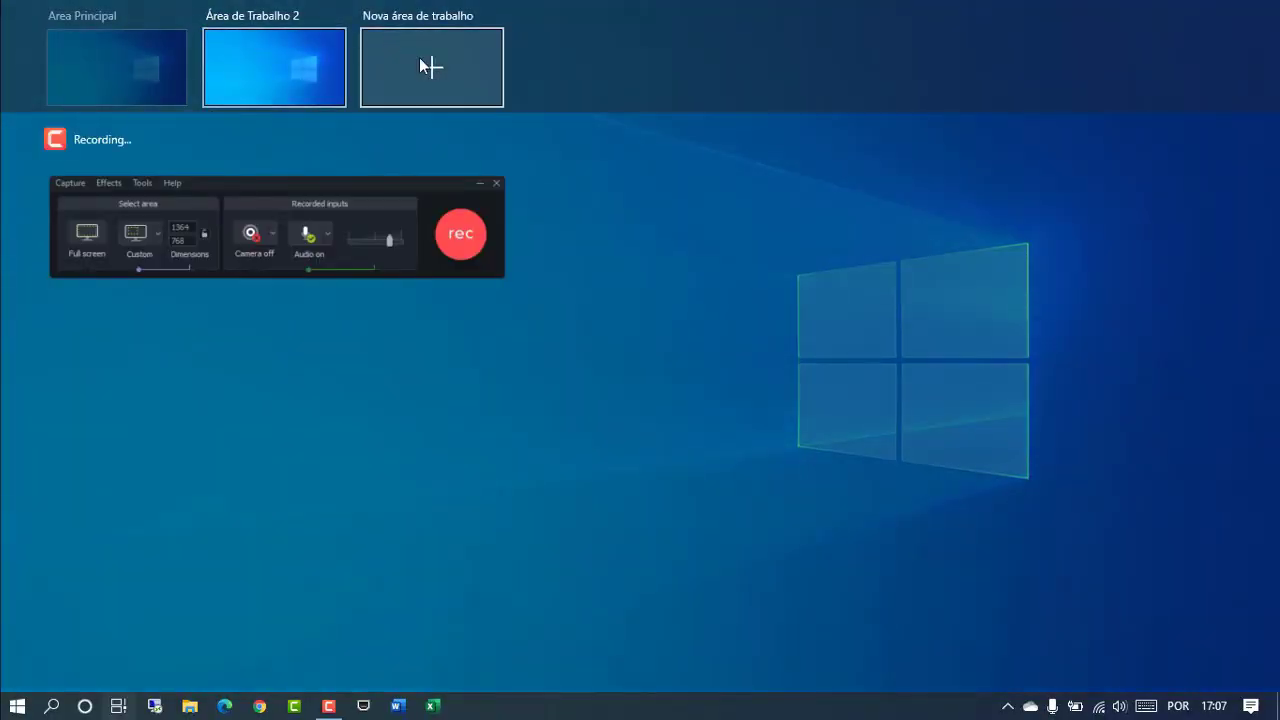
click(420, 62)
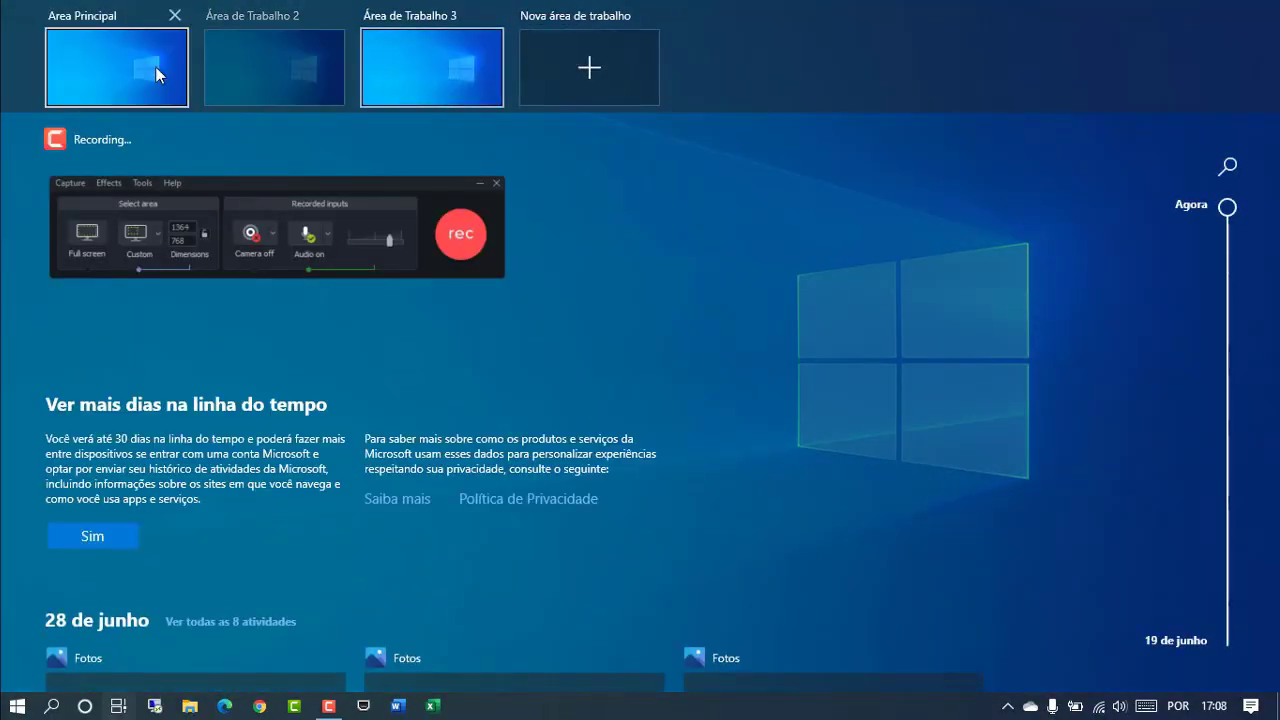
mouse_move(145, 65)
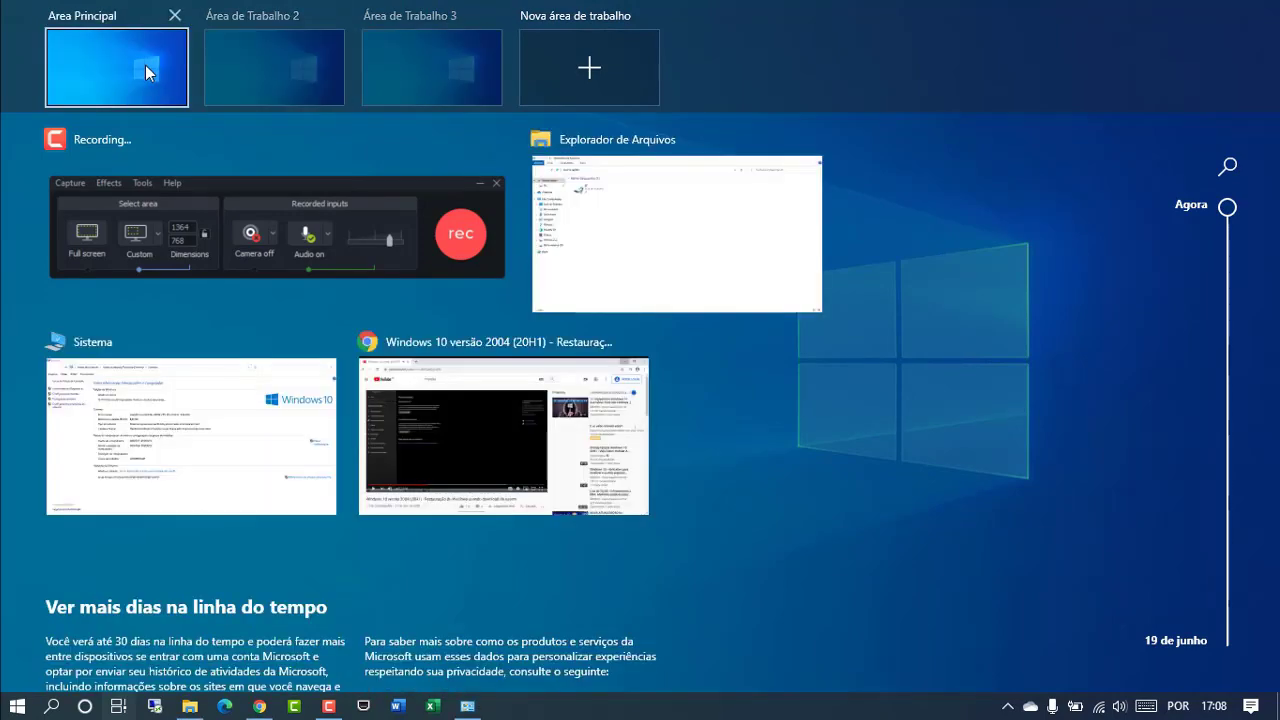
mouse_move(227, 64)
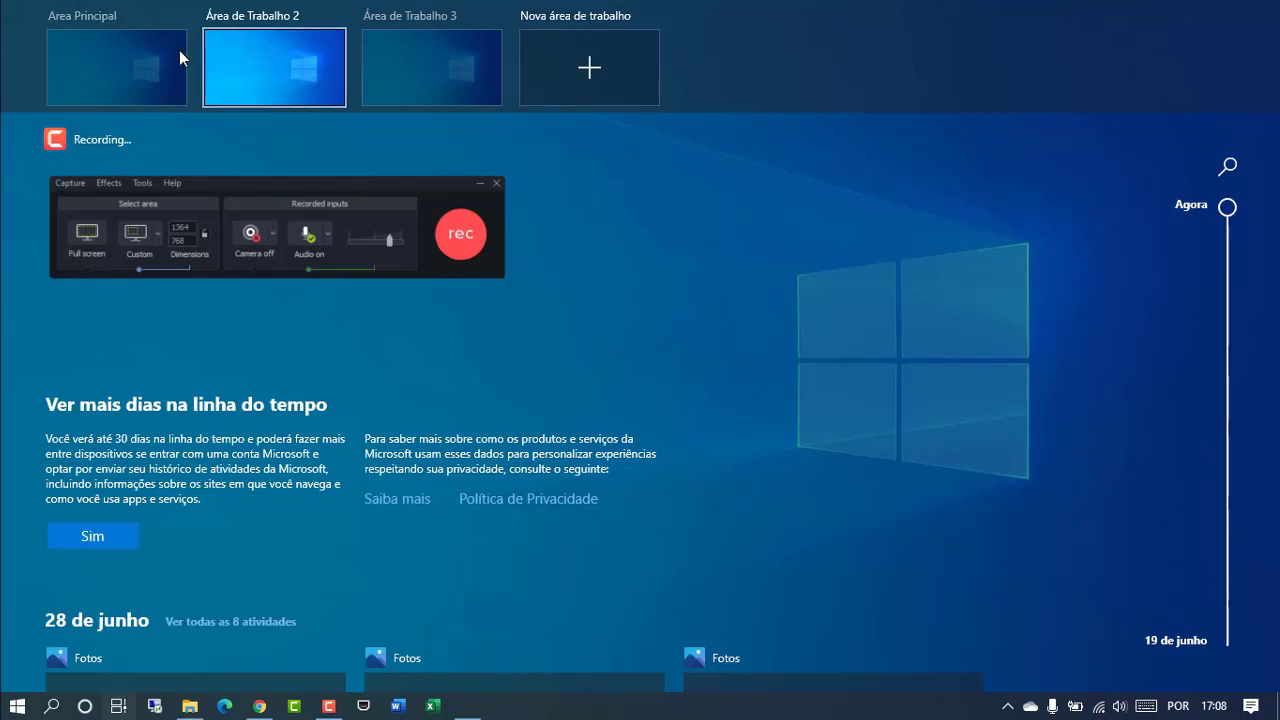
Step: Rename the Area Principal virtual desktop as "PC principall"
mouse_move(114, 22)
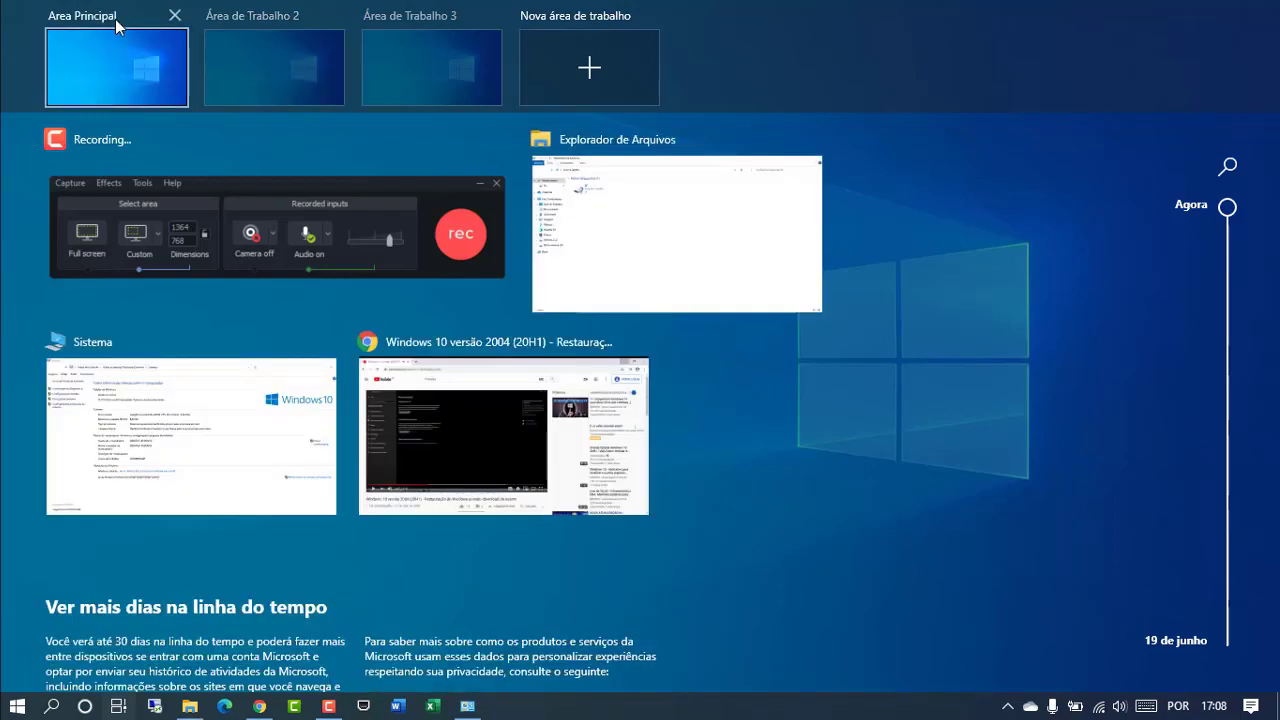
click(116, 18)
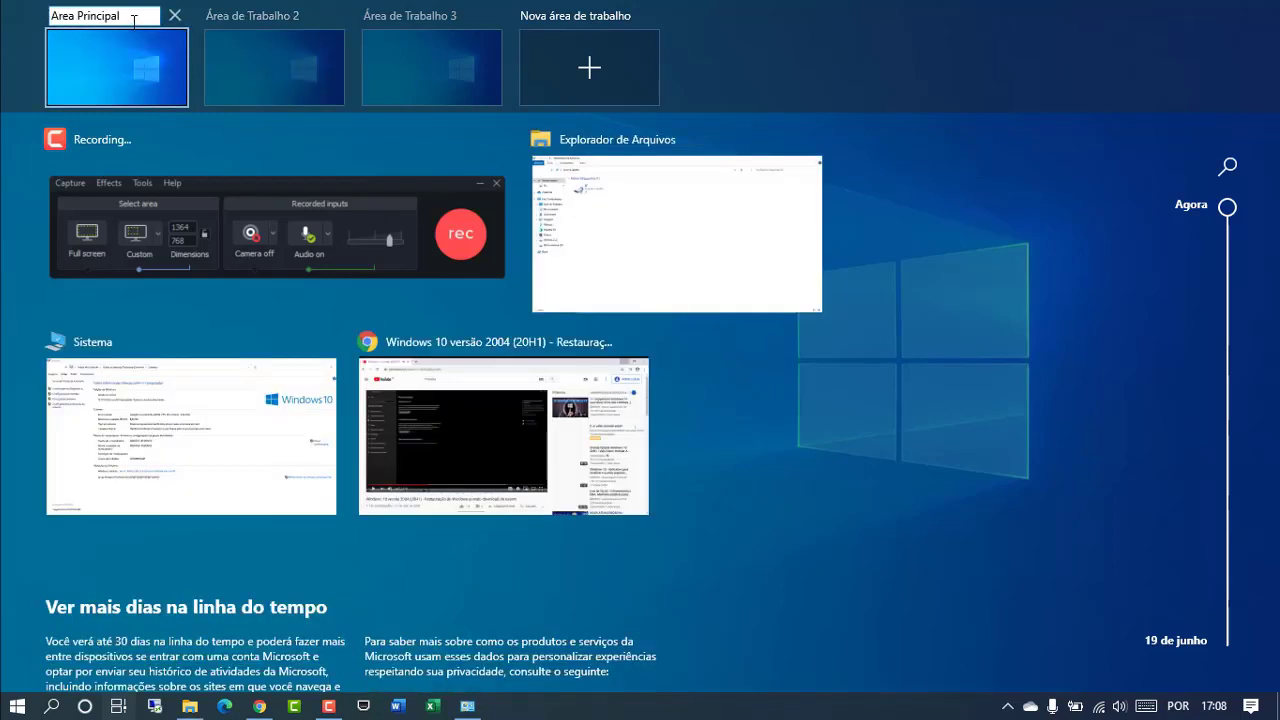
key(BackSpace)
text(ps)
key(BackSpace)
key(BackSpace)
key(BackSpace)
key(BackSpace)
key(BackSpace)
key(BackSpace)
key(BackSpace)
key(BackSpace)
key(BackSpace)
key(BackSpace)
key(BackSpace)
key(BackSpace)
key(BackSpace)
key(BackSpace)
key(BackSpace)
text(PC principal)
Step: Rename the virtual desktop Área de Trabalho 2 as "Teste"
click(240, 17)
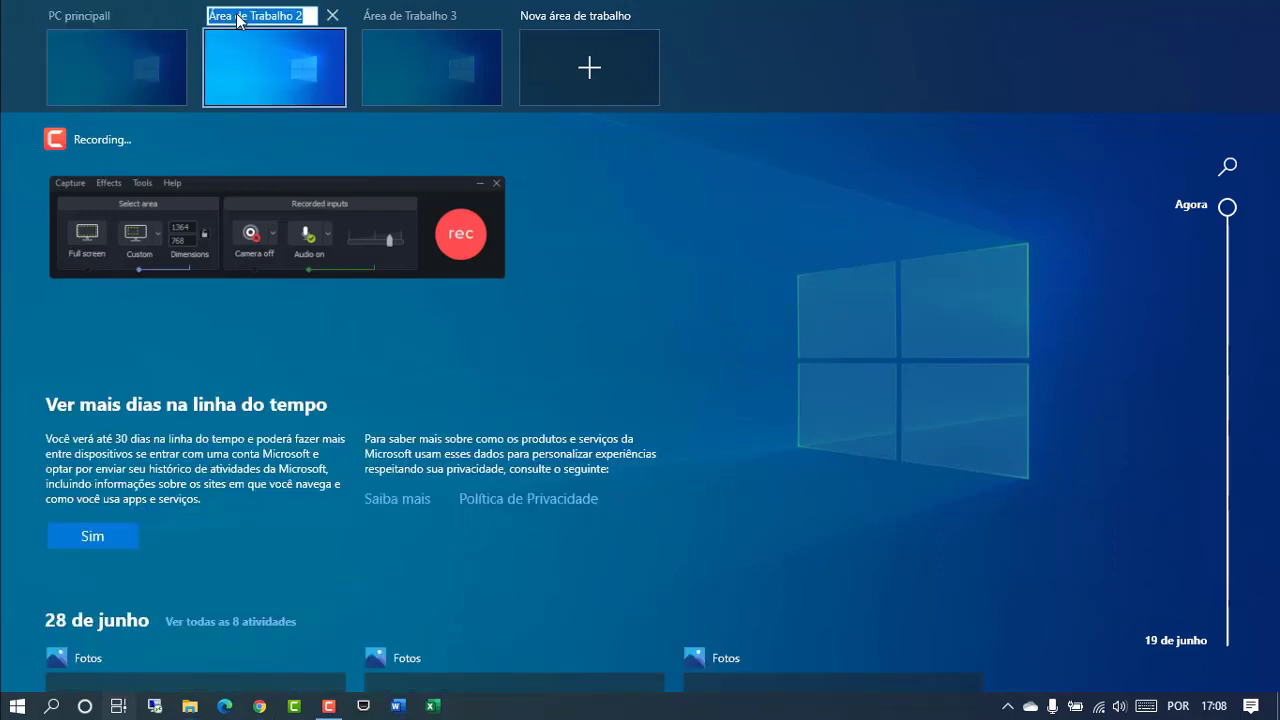
text(Tets)
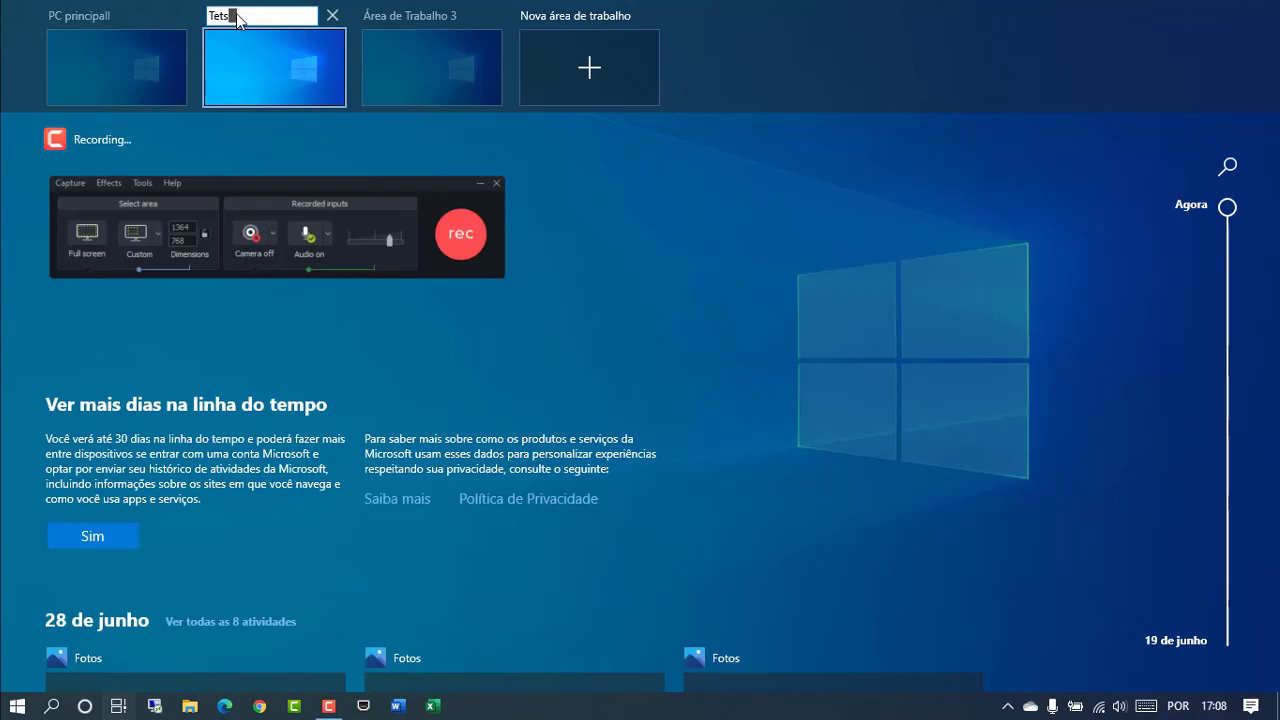
key(BackSpace)
key(BackSpace)
text(ste)
key(Return)
Step: Rename the virtual desktop Área de Trabalho 3 as "Edição" and leave the task view
double_click(448, 18)
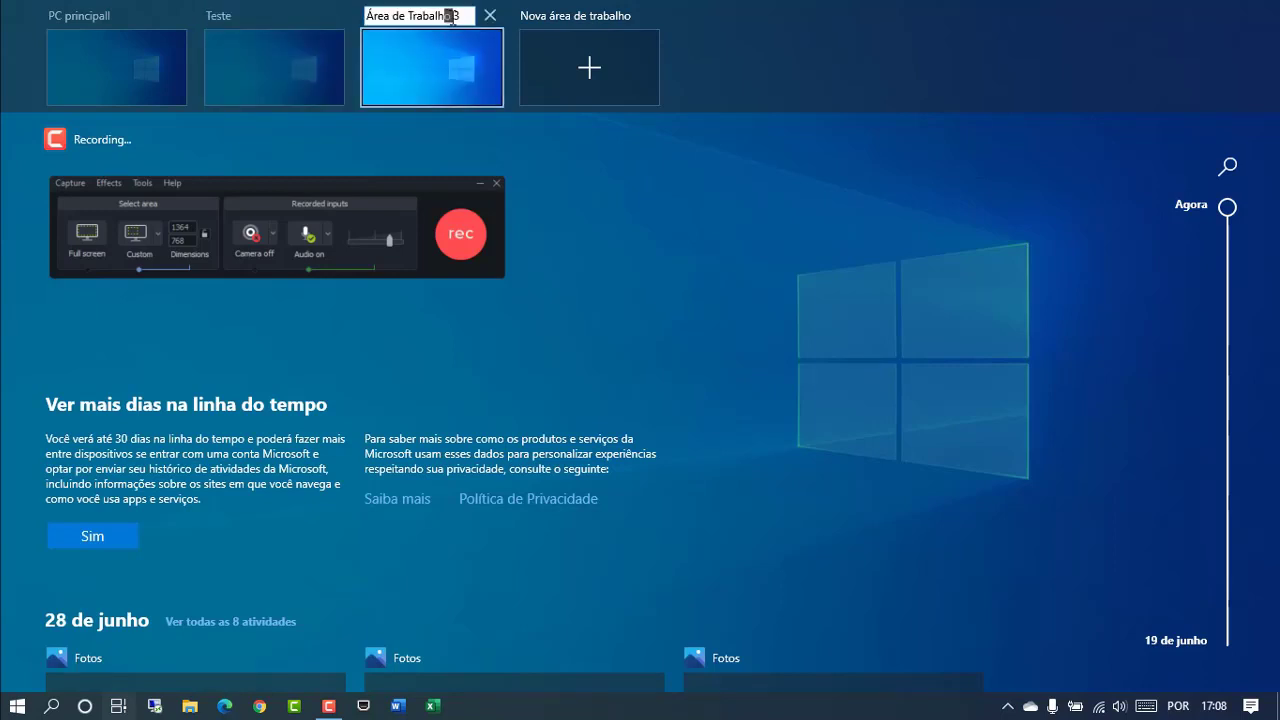
key(BackSpace)
key(BackSpace)
key(BackSpace)
key(BackSpace)
key(BackSpace)
key(BackSpace)
key(BackSpace)
key(BackSpace)
key(BackSpace)
key(BackSpace)
key(BackSpace)
key(BackSpace)
key(BackSpace)
key(BackSpace)
key(BackSpace)
key(BackSpace)
key(BackSpace)
key(BackSpace)
text(Edição)
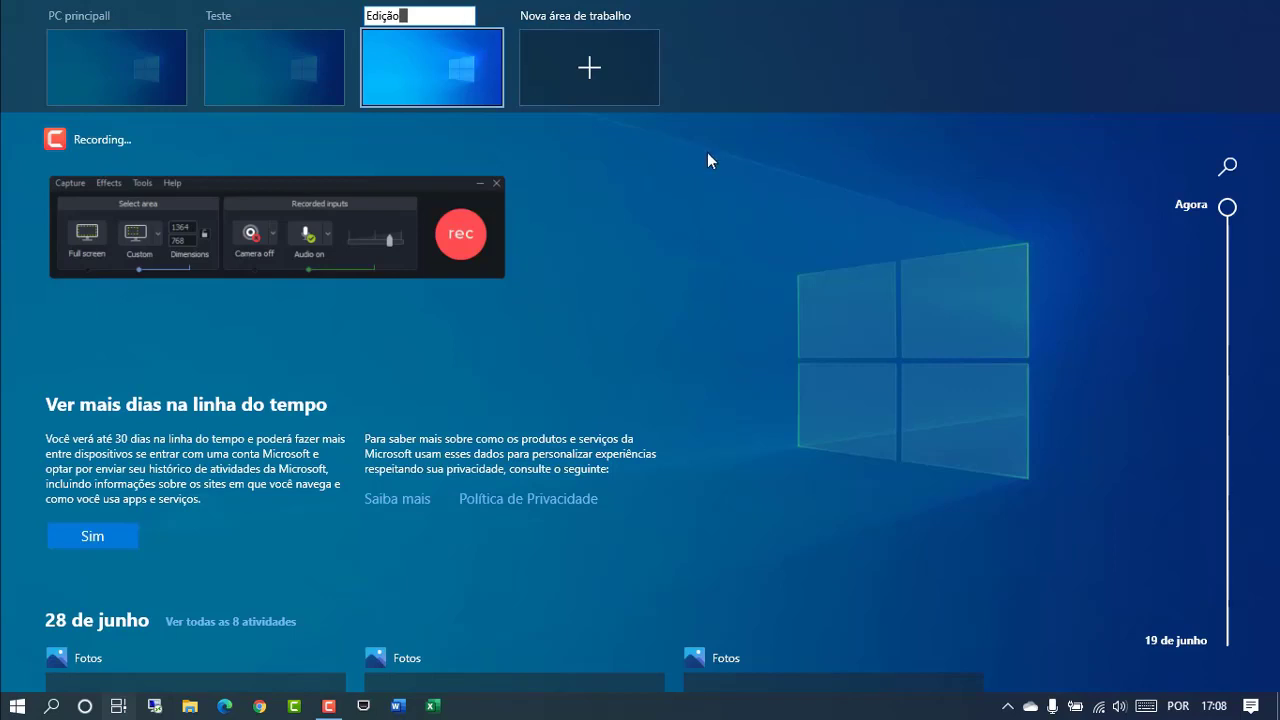
key(Return)
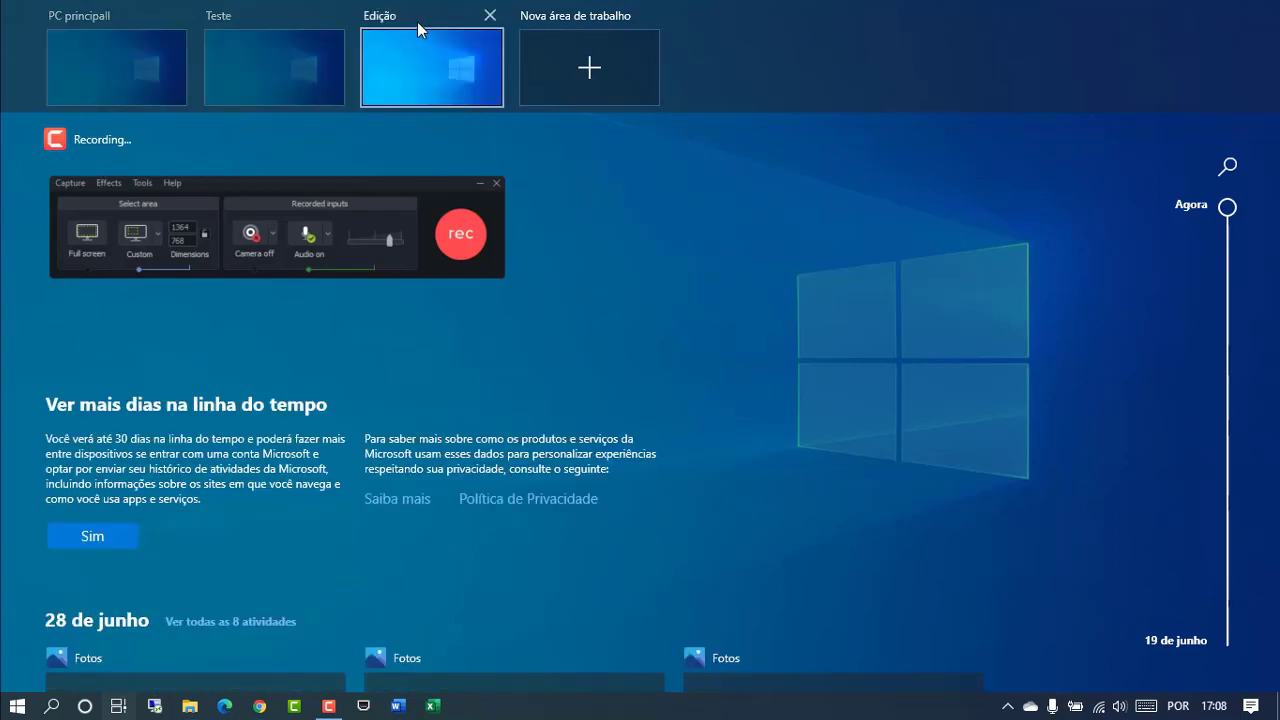
click(798, 65)
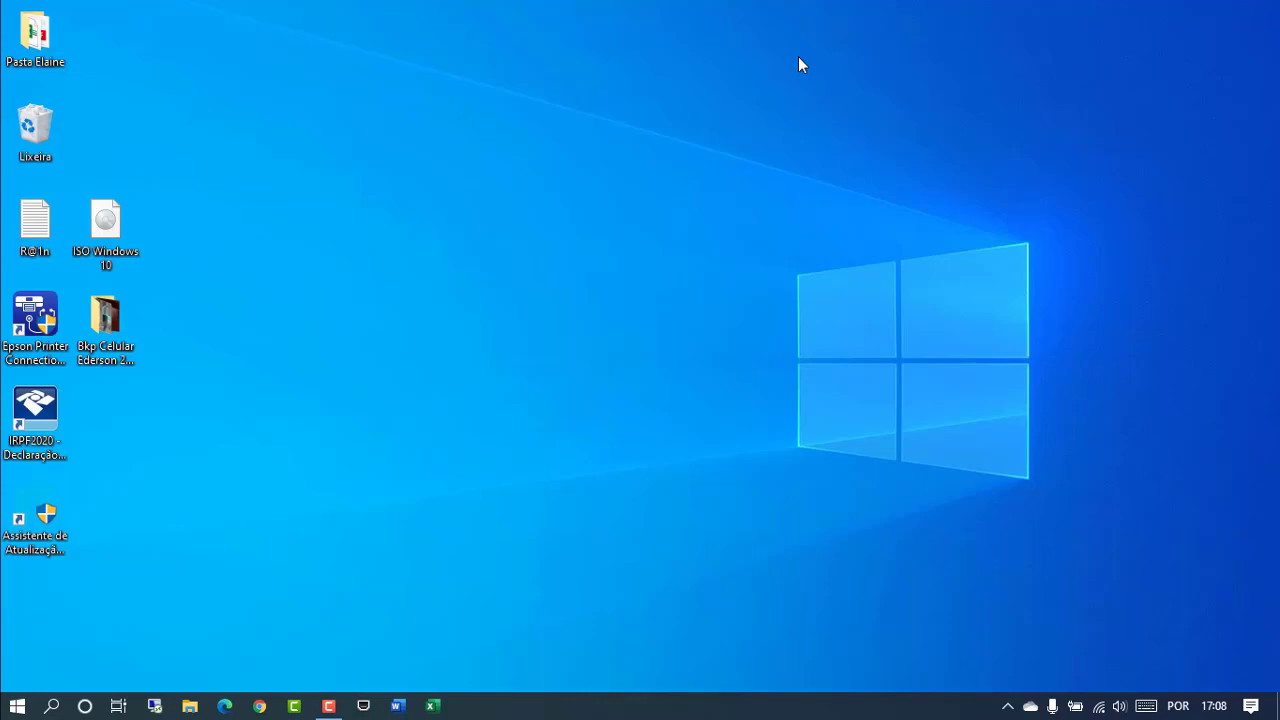
click(423, 293)
Step: Open Windows Settings and show the Recuperação page under Atualização e Segurança
click(16, 706)
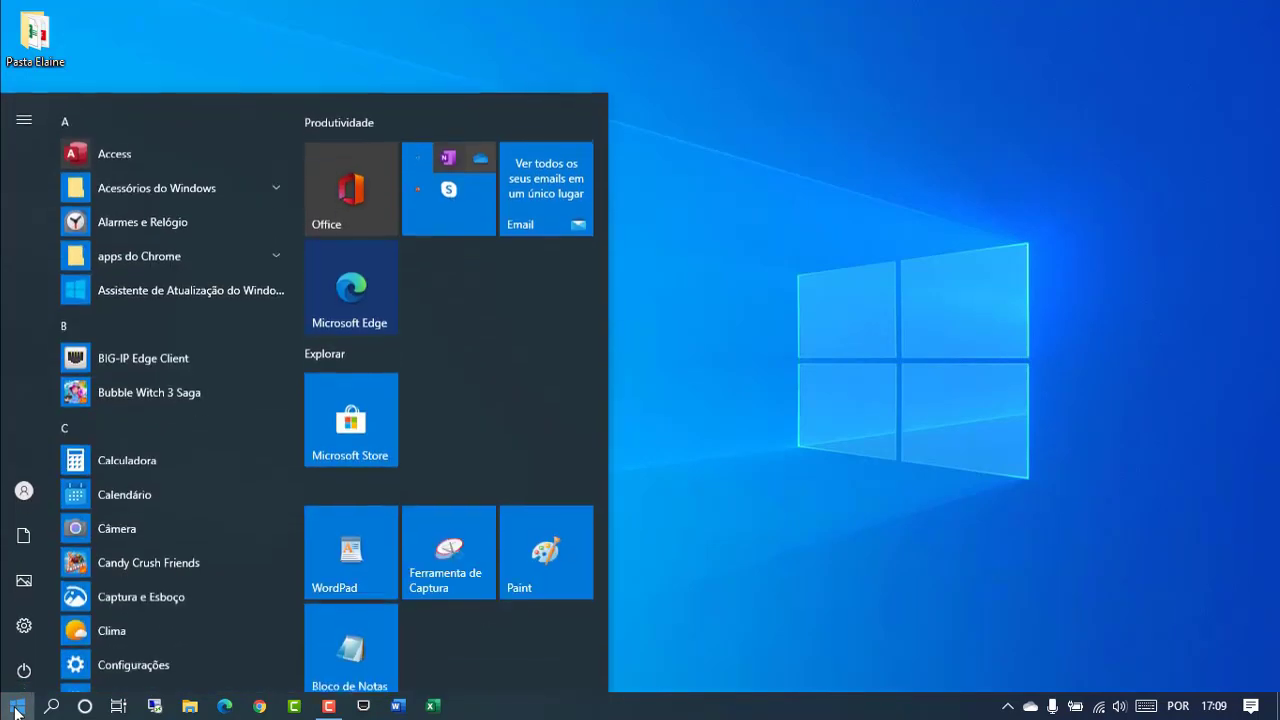
click(42, 627)
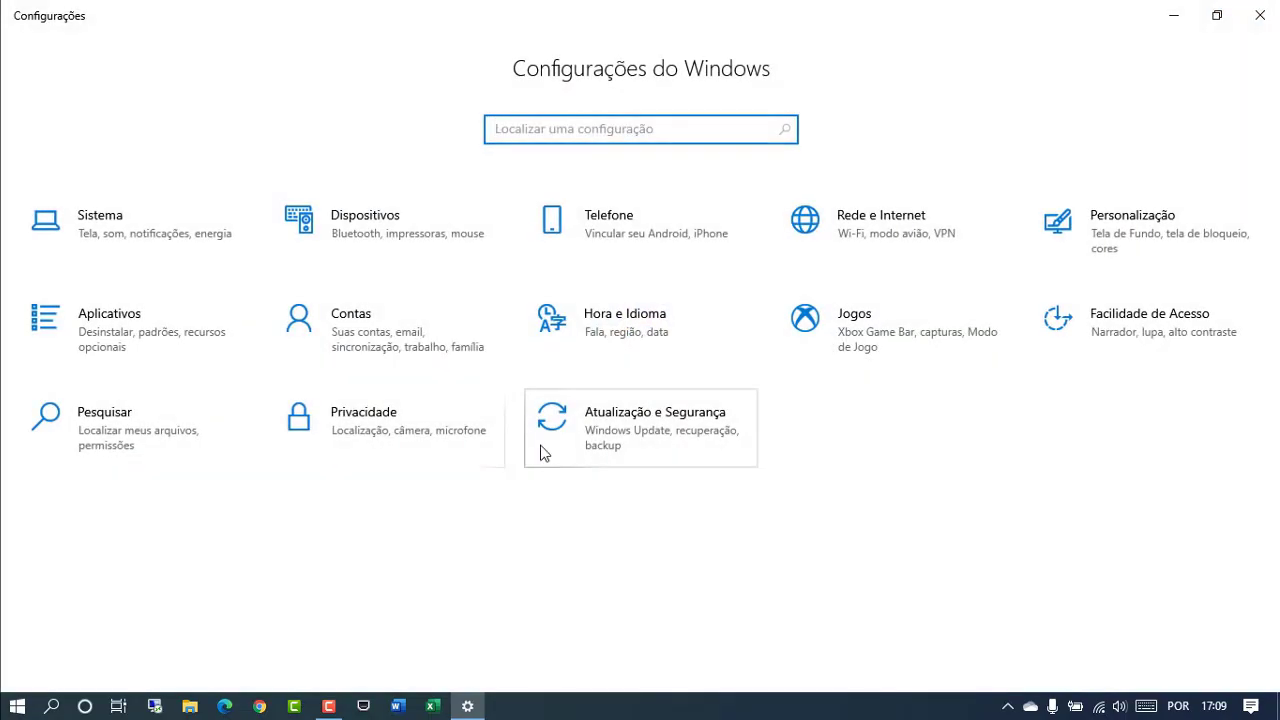
click(675, 440)
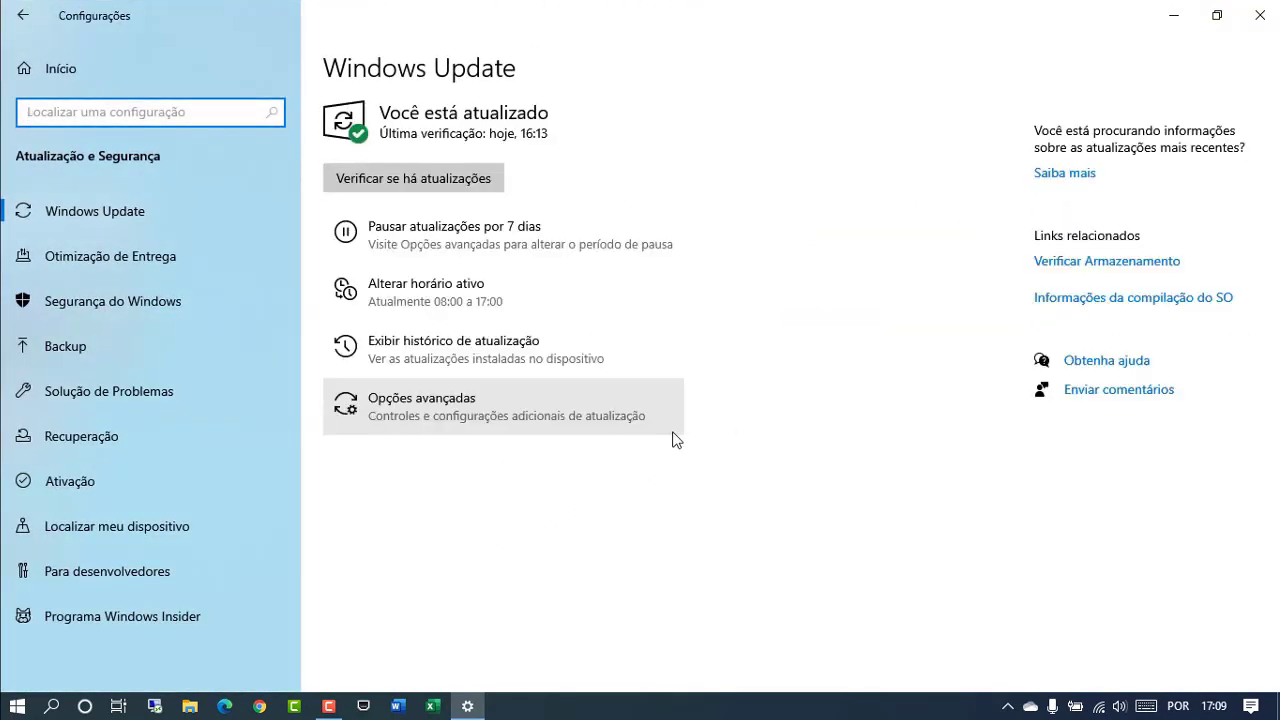
click(157, 440)
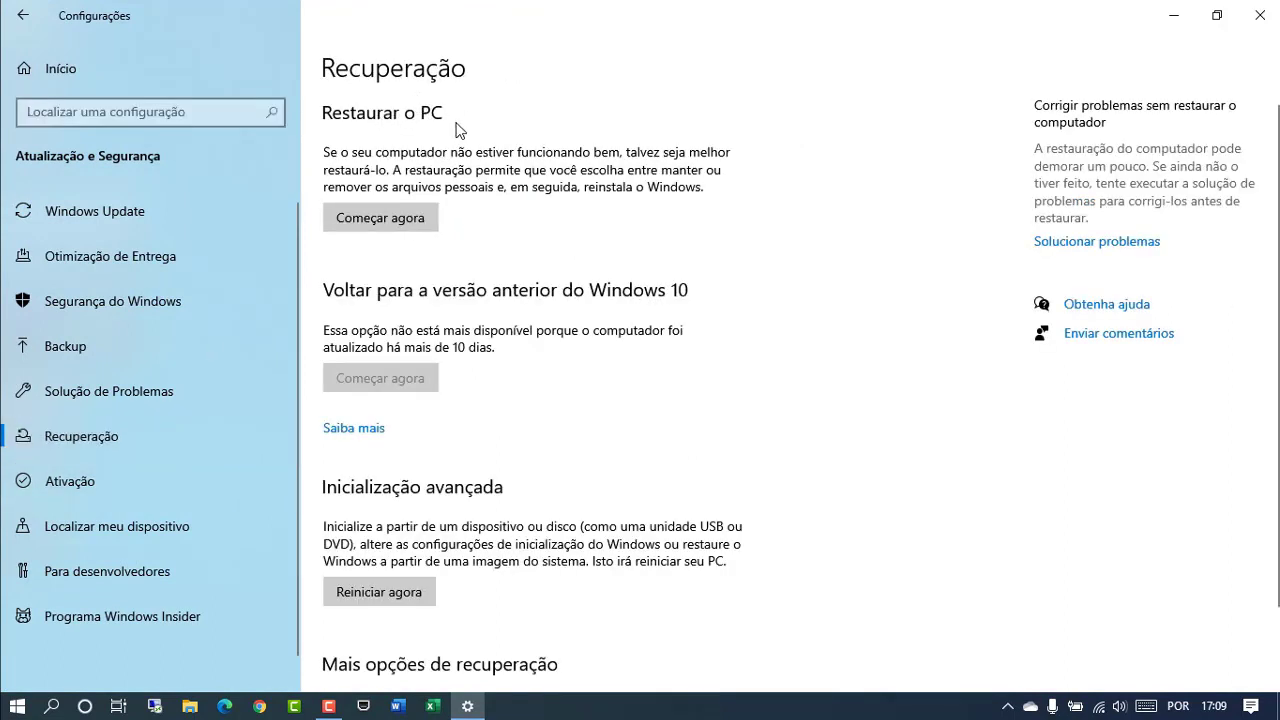
Step: Examine Restaurar o PC using Manter meus arquivos and Download da nuvem, cancel at the additional settings, and close Settings
click(409, 221)
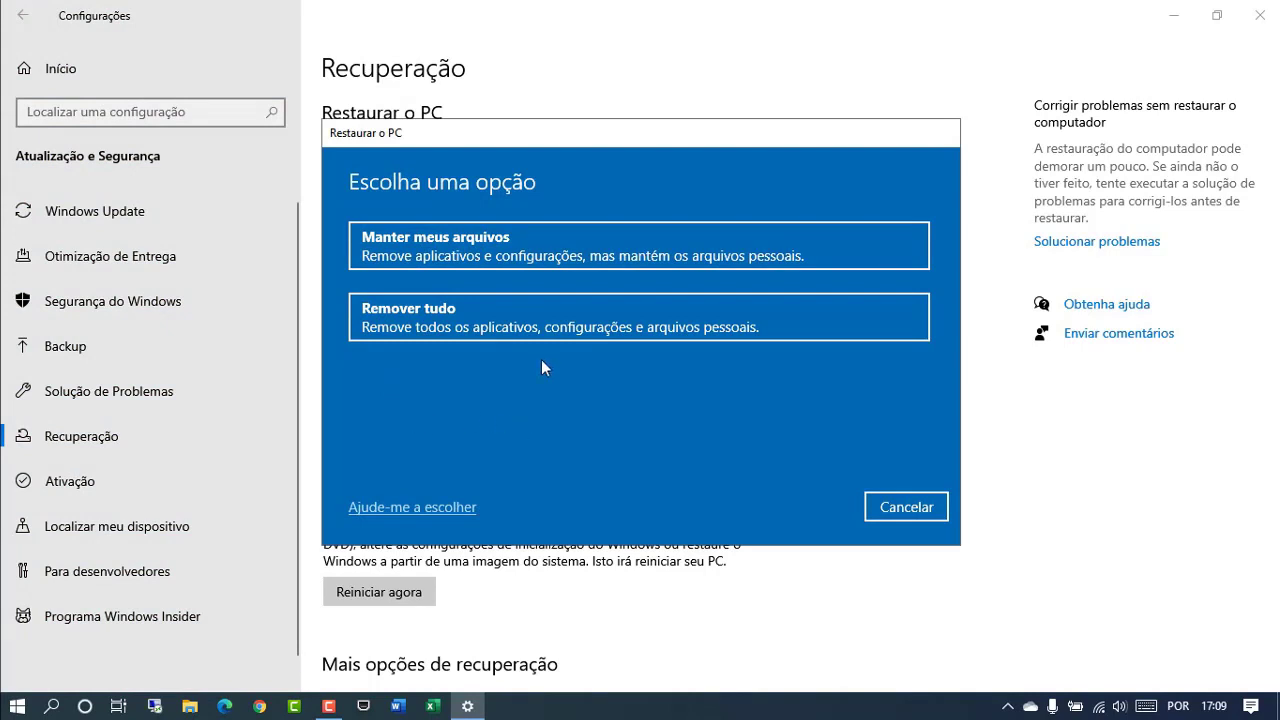
click(597, 246)
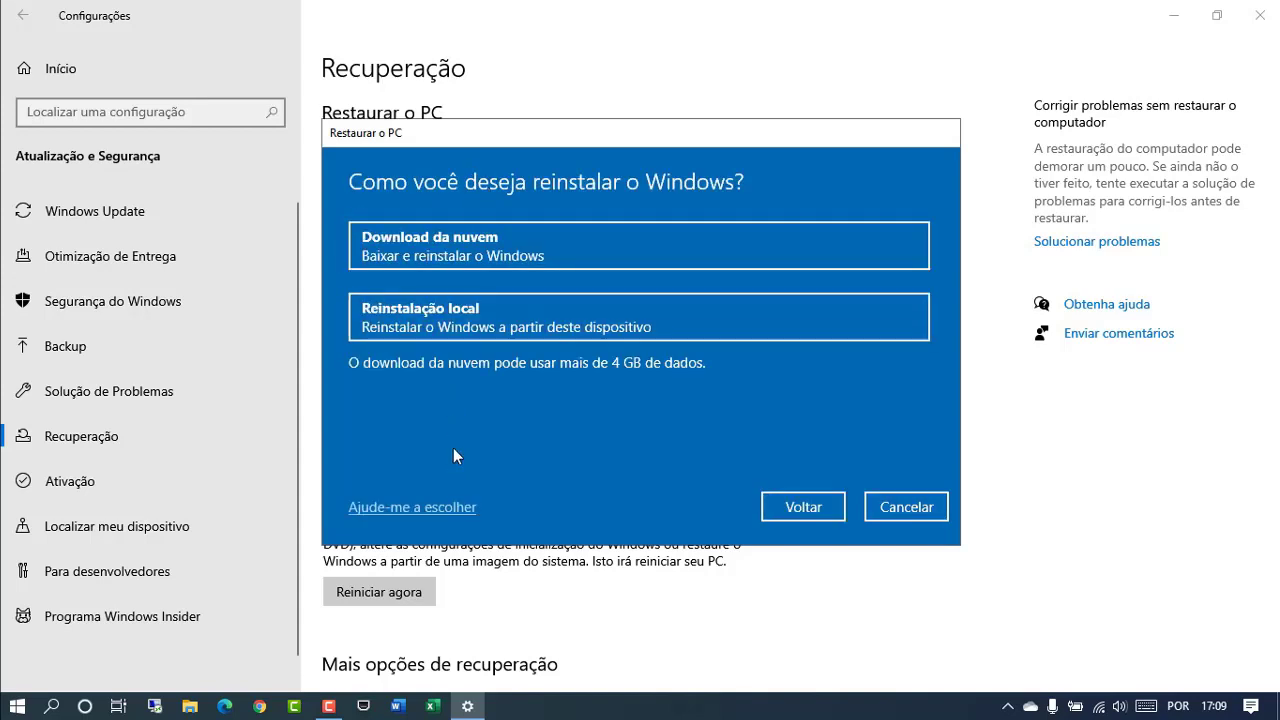
click(434, 236)
click(541, 249)
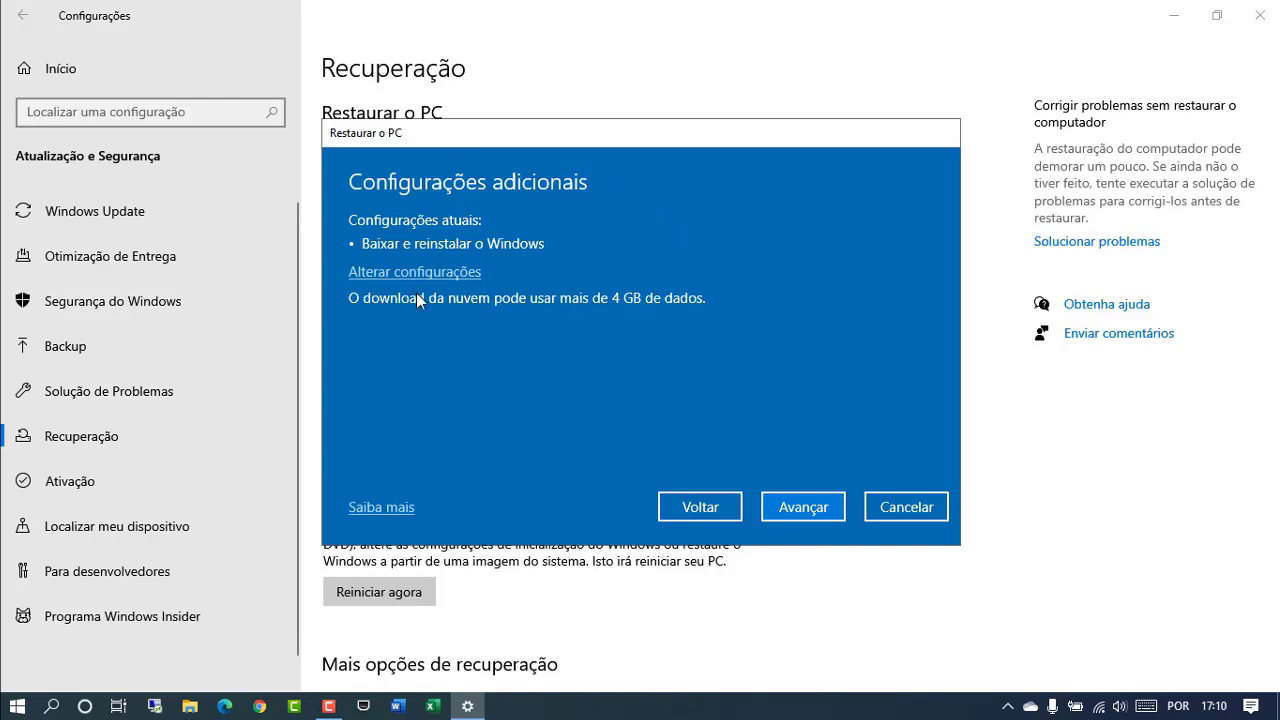
click(919, 505)
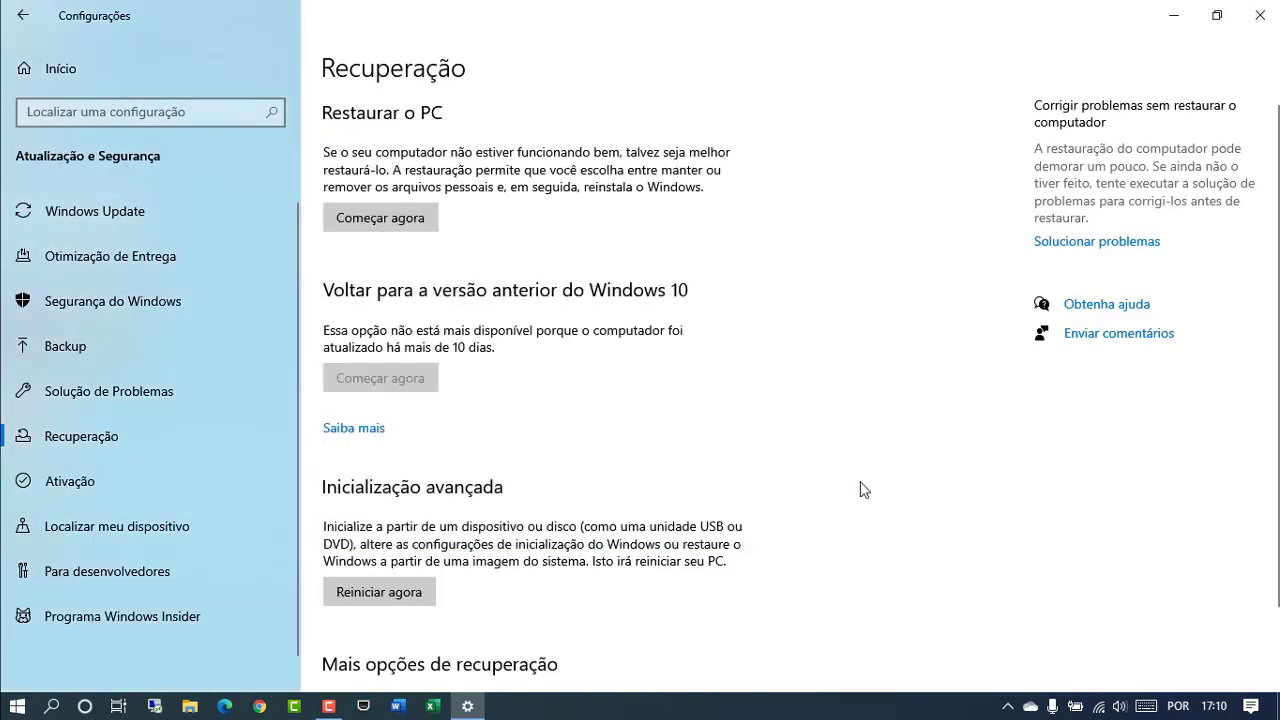
click(1268, 20)
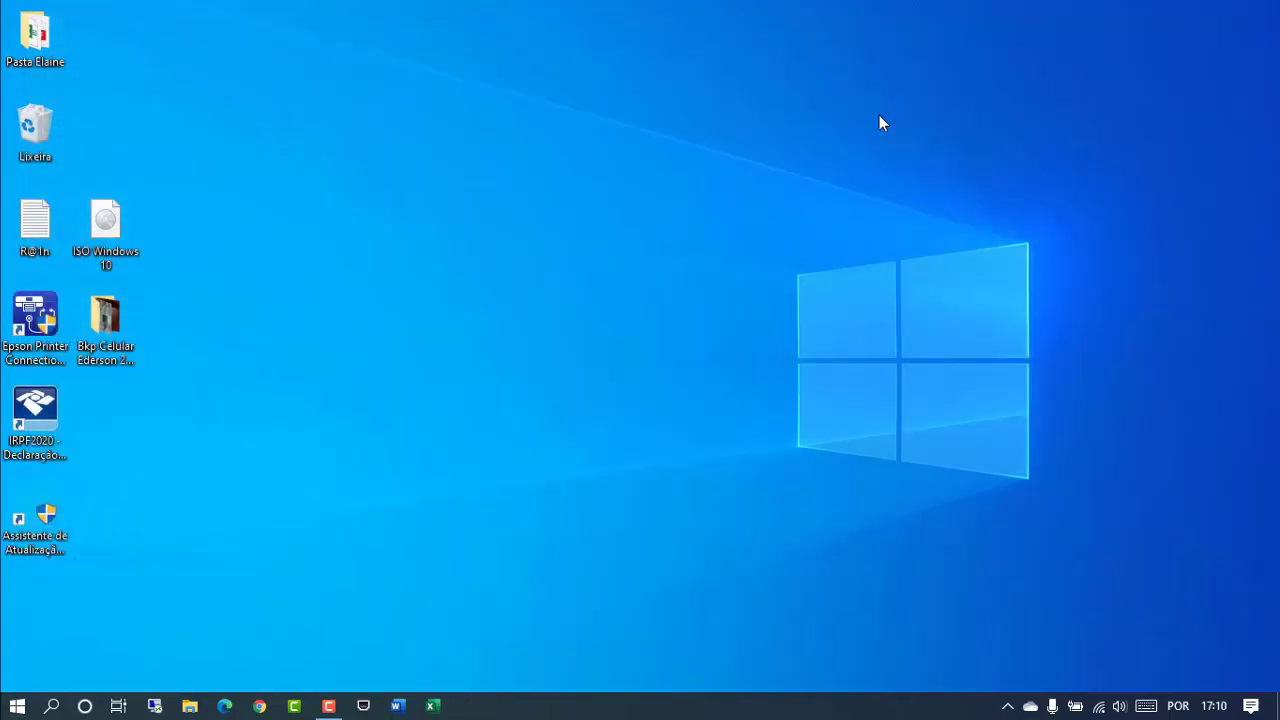